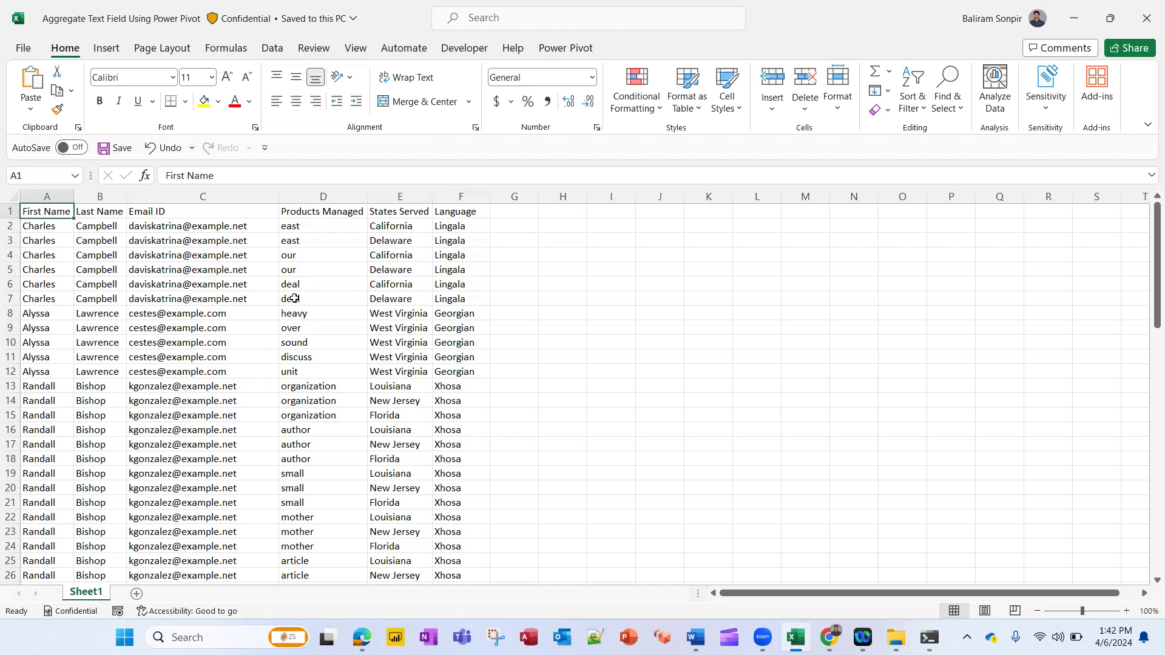
Browse the worksheet's columns, from First Name through Language, to examine the contact records
{"action": "key", "text": "Right"}
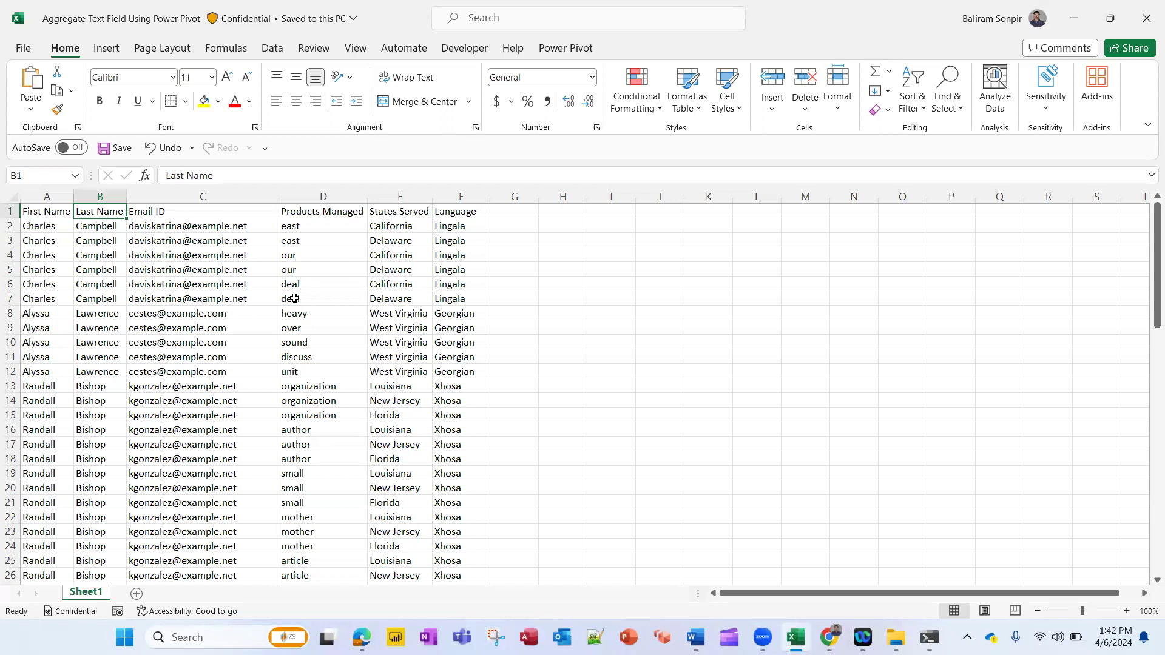
{"action": "key", "text": "Right"}
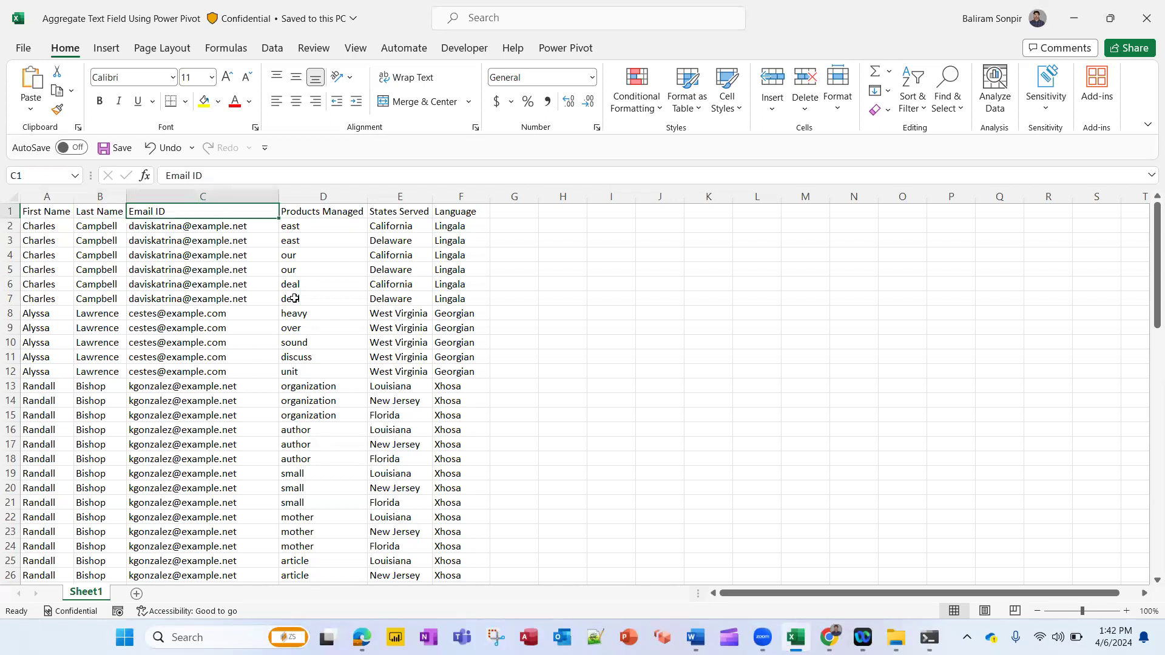
{"action": "key", "text": "Down"}
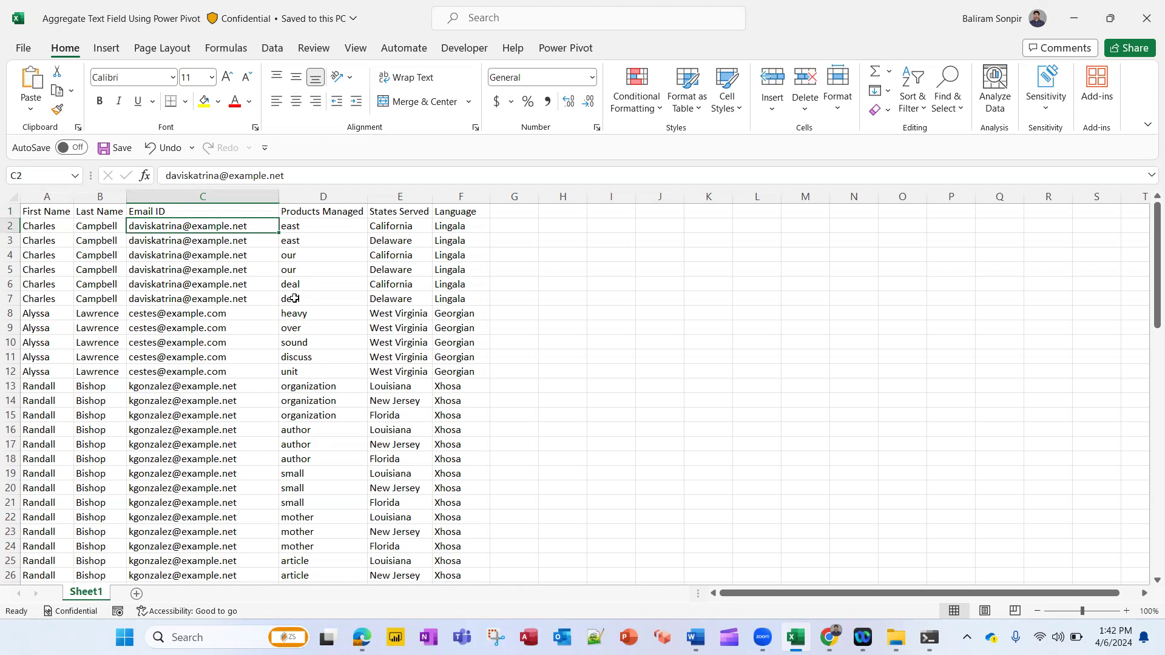
{"action": "key", "text": "Right"}
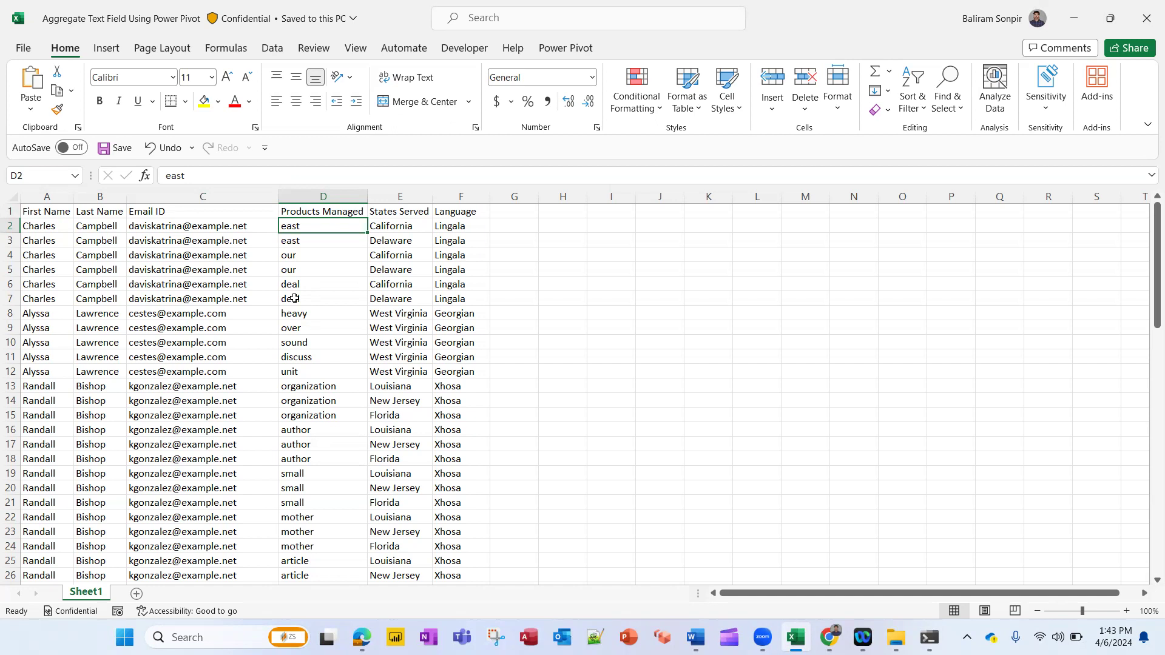
{"action": "key", "text": "Home"}
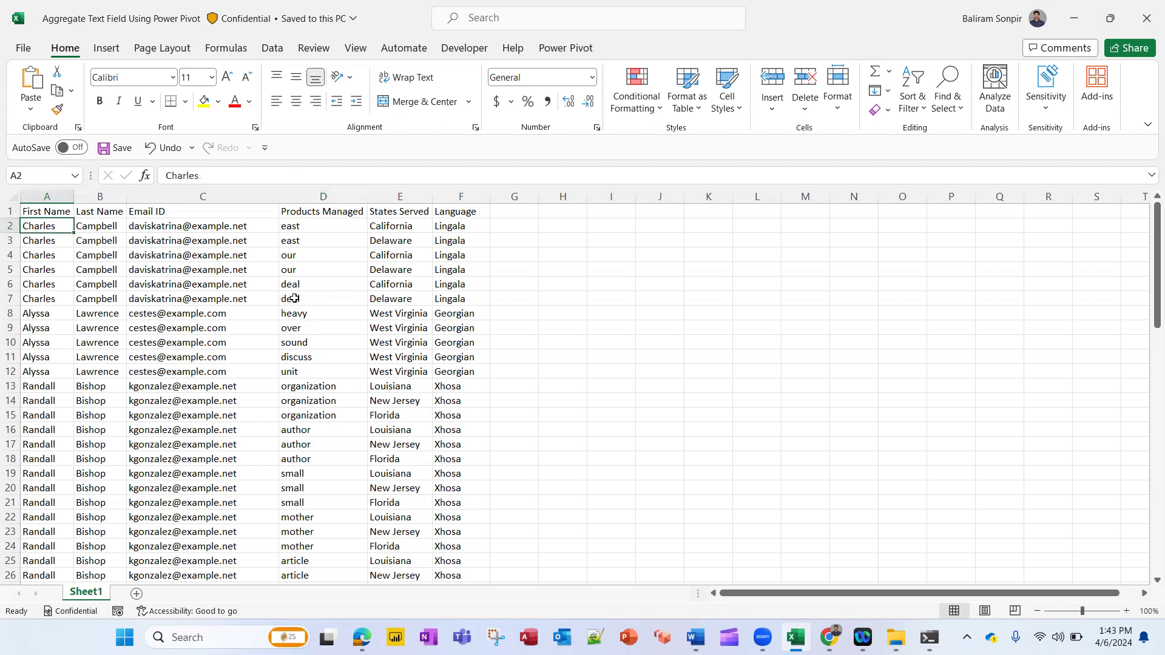
{"action": "key", "text": "Right"}
{"action": "key", "text": "Right"}
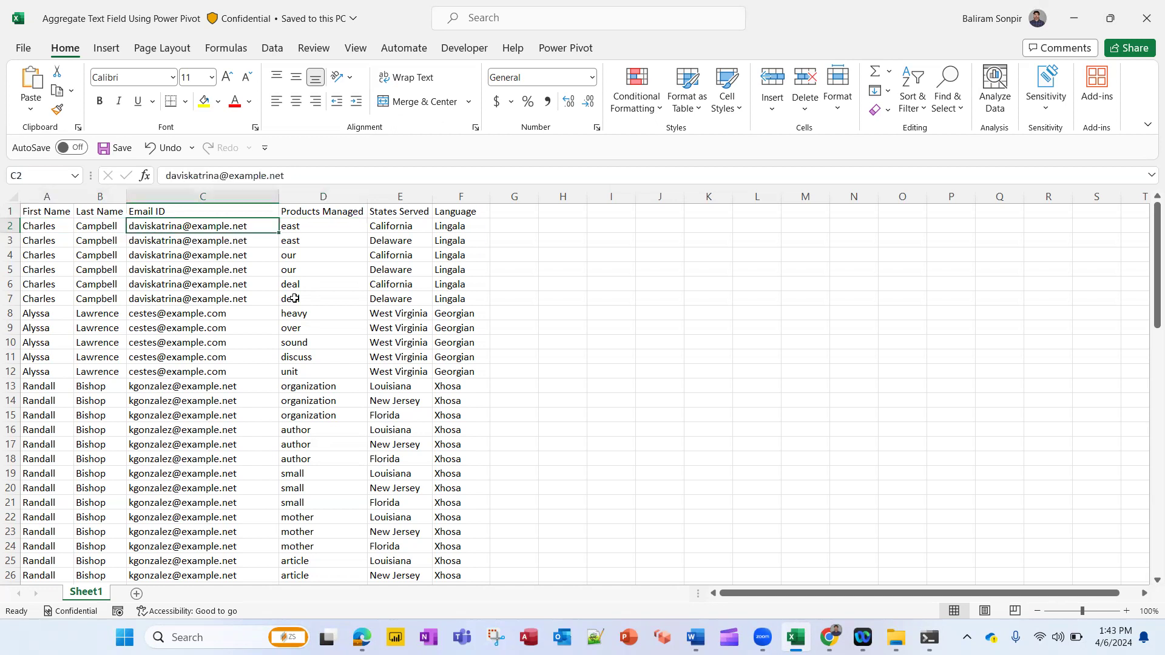
{"action": "key", "text": "Left"}
{"action": "key", "text": "Left"}
{"action": "key", "text": "Right"}
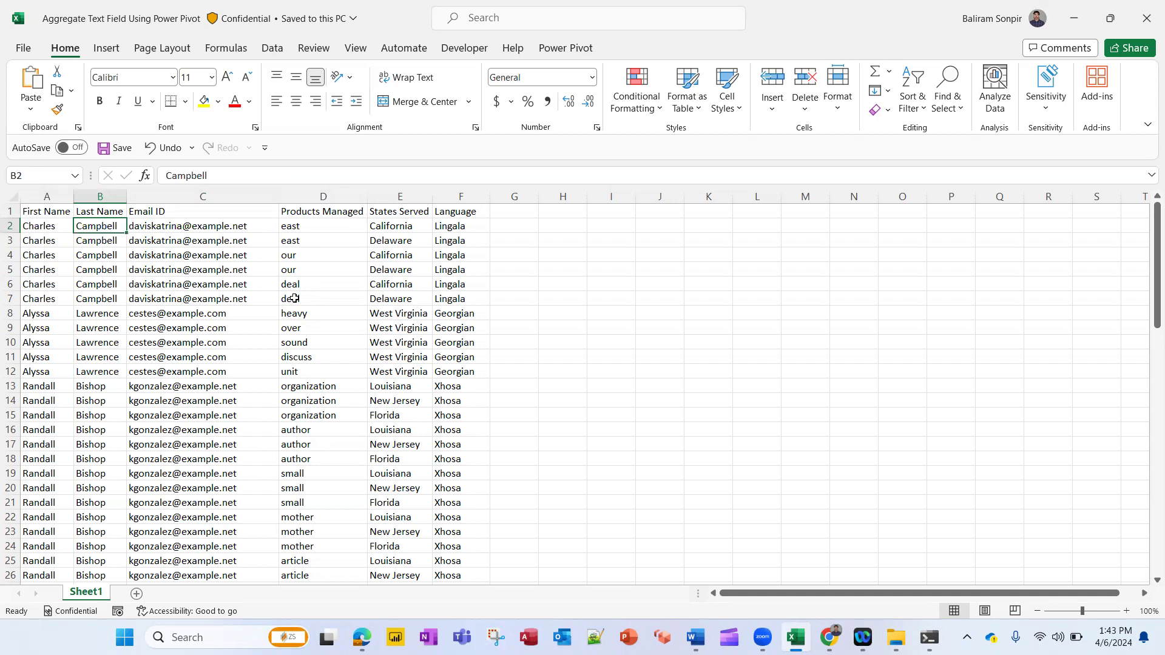
{"action": "key", "text": "Right"}
{"action": "key", "text": "Right"}
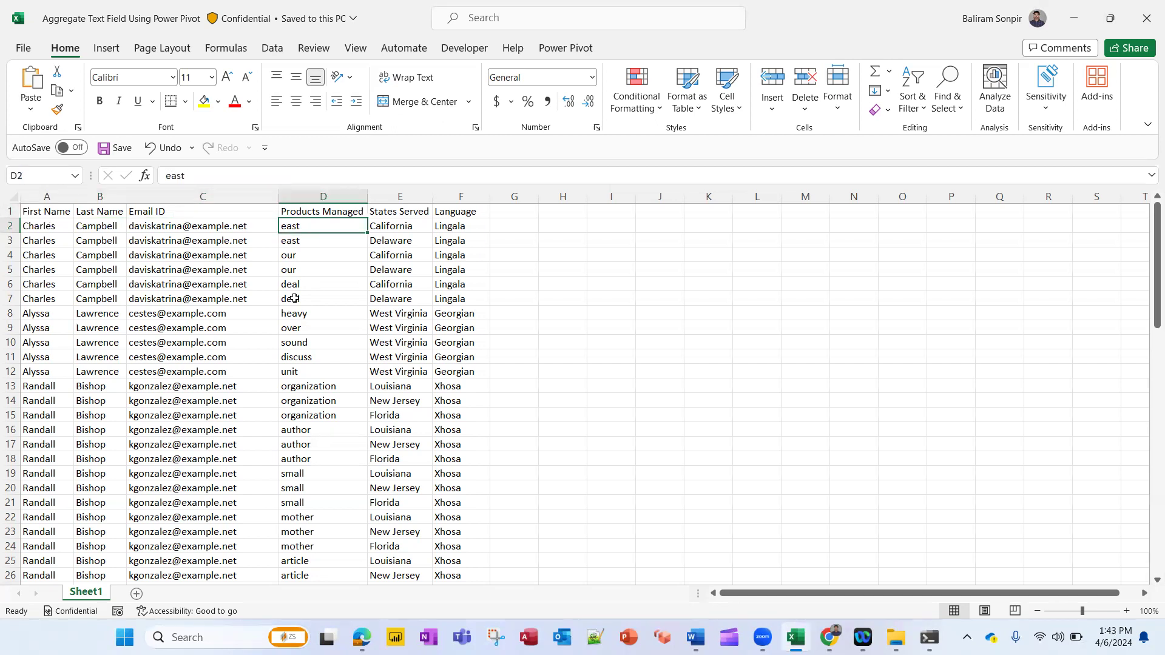
{"action": "key", "text": "Down"}
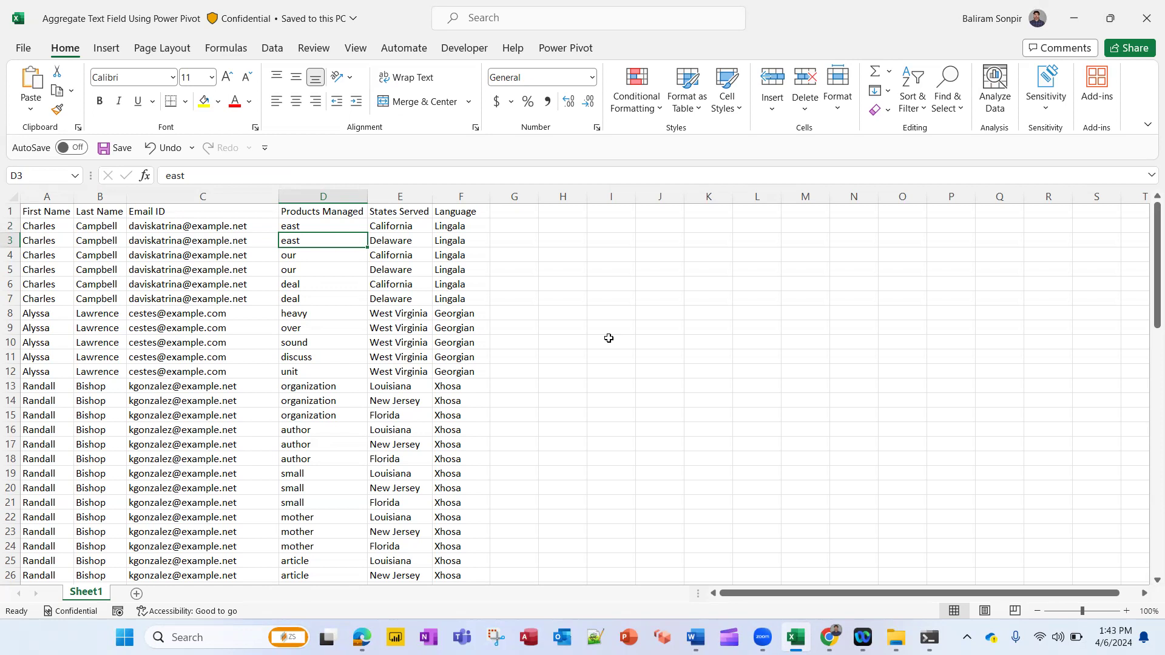
{"action": "key", "text": "Up"}
{"action": "key", "text": "Down"}
{"action": "key", "text": "Down"}
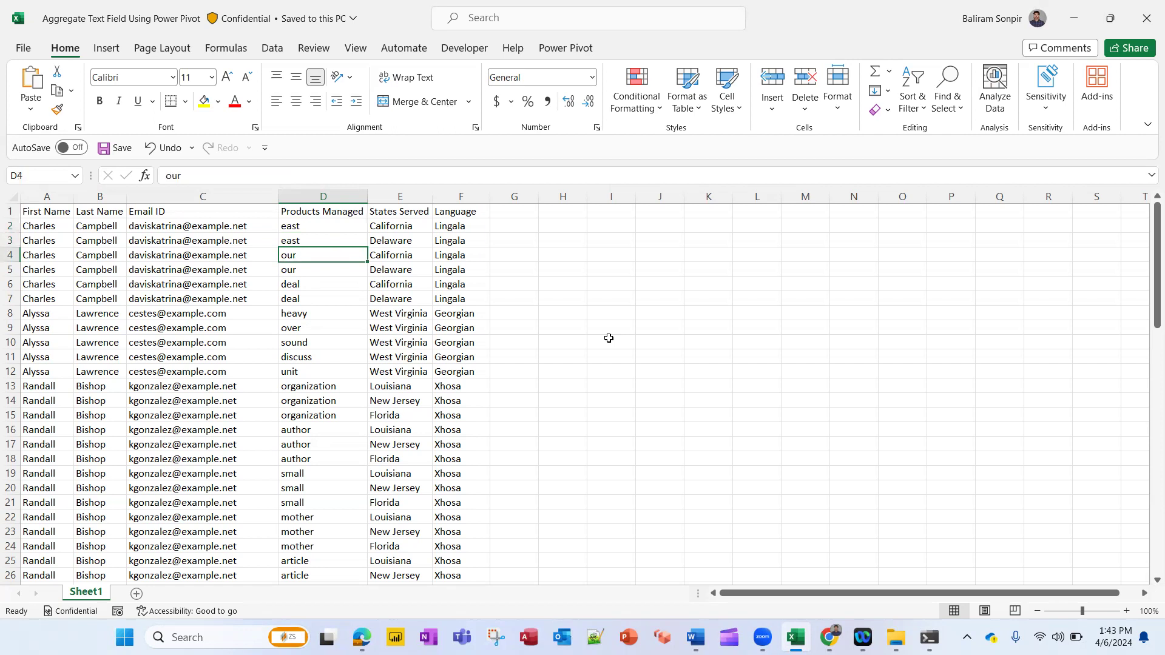
{"action": "key", "text": "Up"}
{"action": "key", "text": "Up"}
{"action": "key", "text": "Up"}
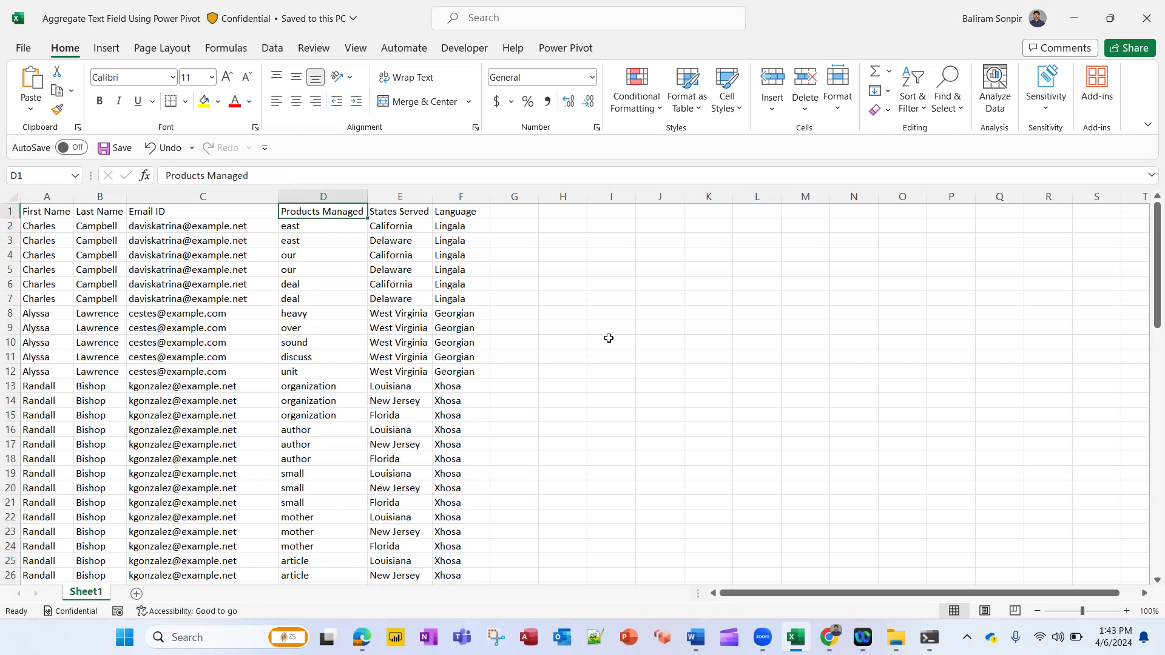
{"action": "key", "text": "Right"}
{"action": "key", "text": "Down"}
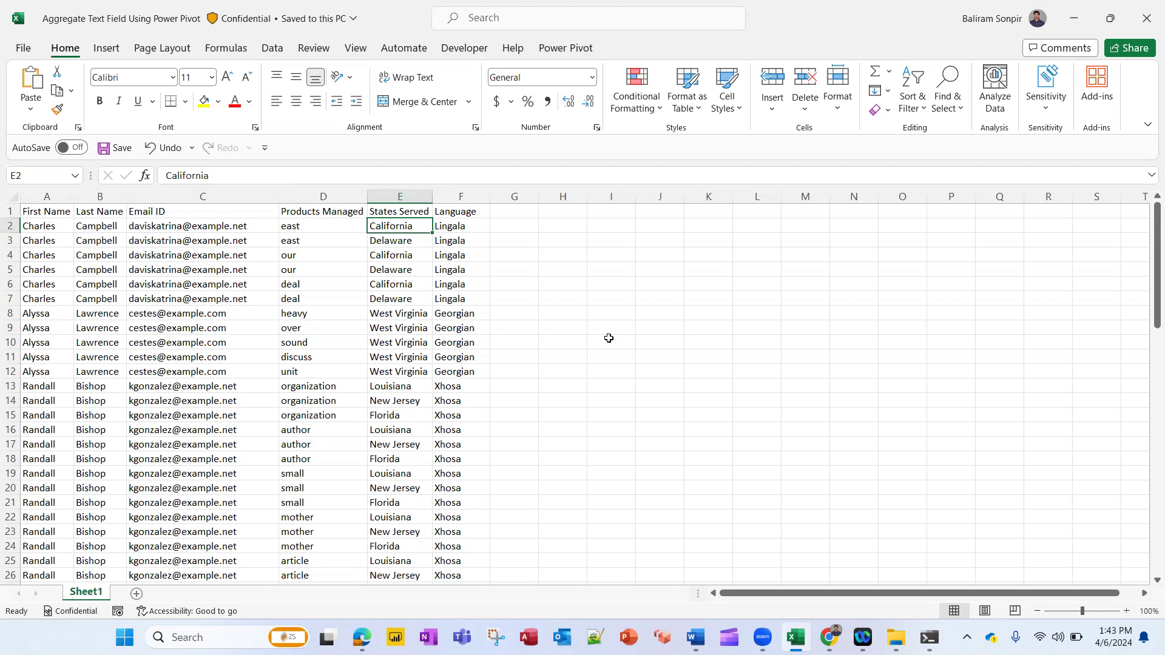
{"action": "key", "text": "Up"}
{"action": "key", "text": "Home"}
{"action": "left_click", "coordinate": [350, 267]}
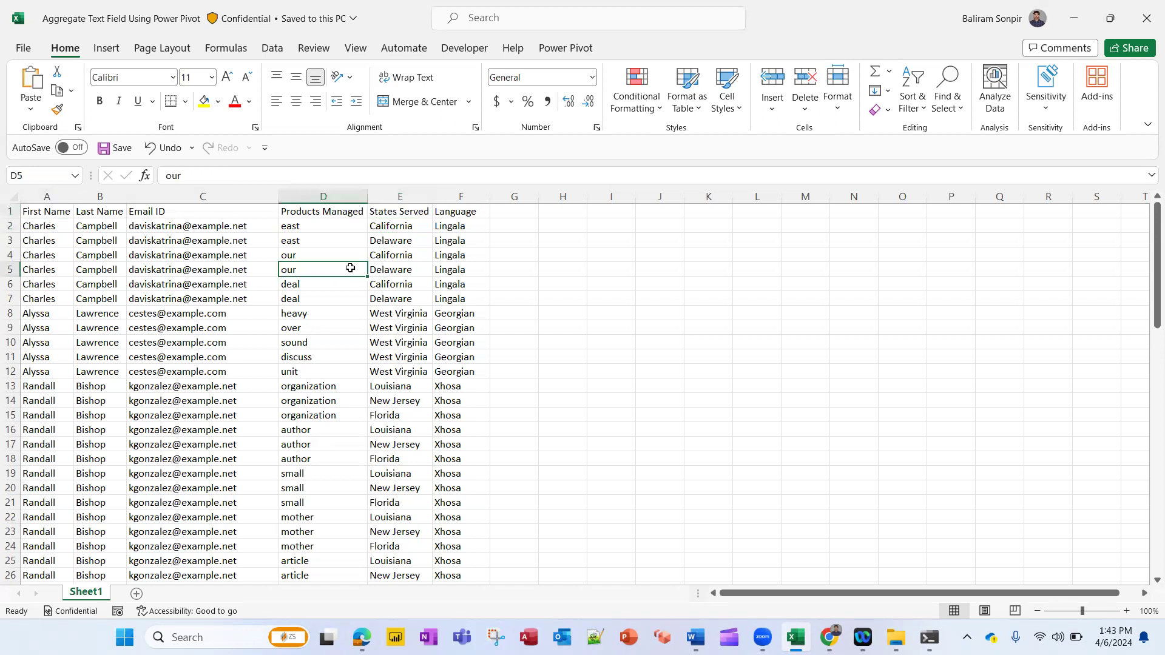
Convert the whole data range A1:F77 into a Power Query table whose first row holds headers
{"action": "key", "text": "ctrl+Up"}
{"action": "key", "text": "Home"}
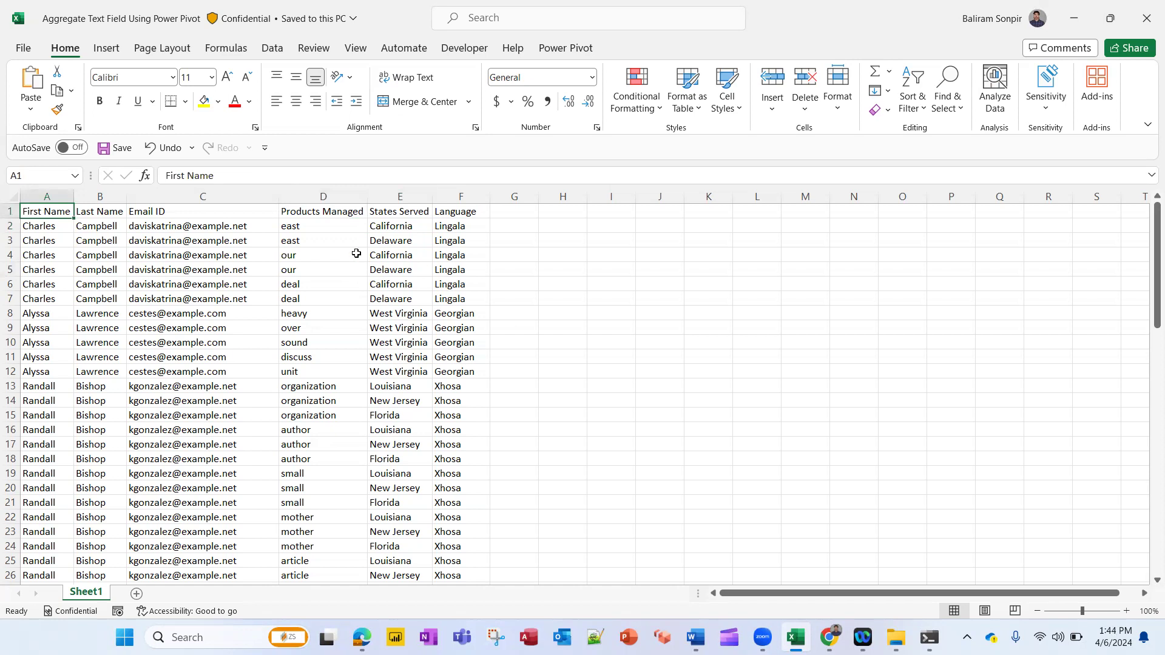
{"action": "key", "text": "ctrl+shift+End"}
{"action": "left_click", "coordinate": [275, 47]}
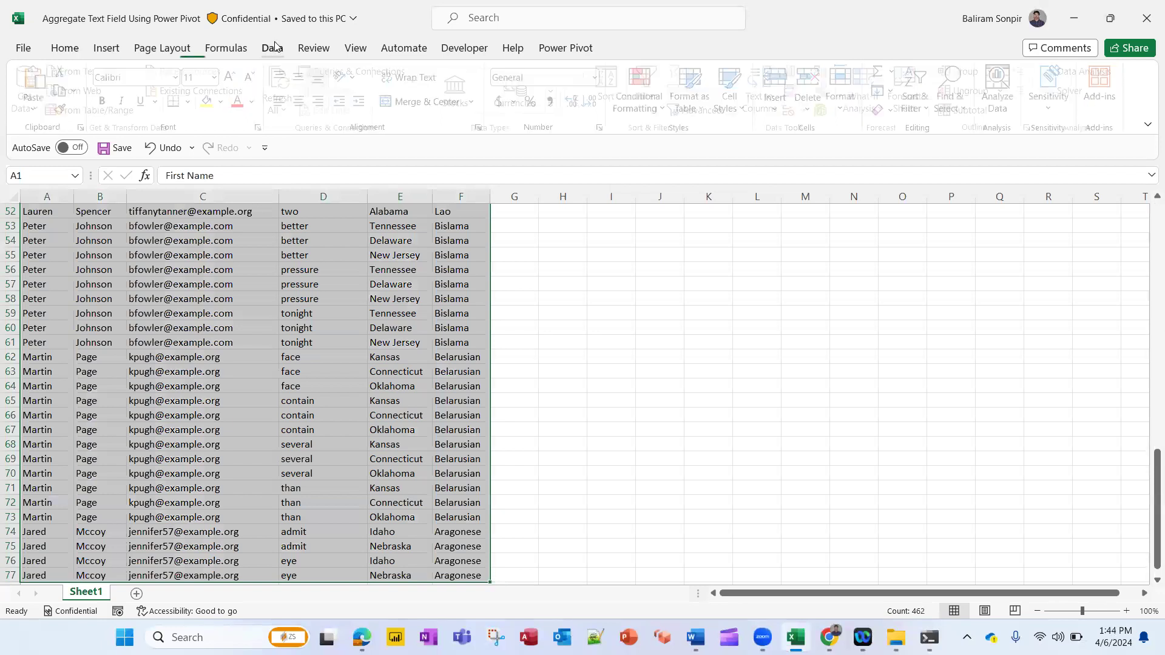
{"action": "left_click", "coordinate": [119, 110]}
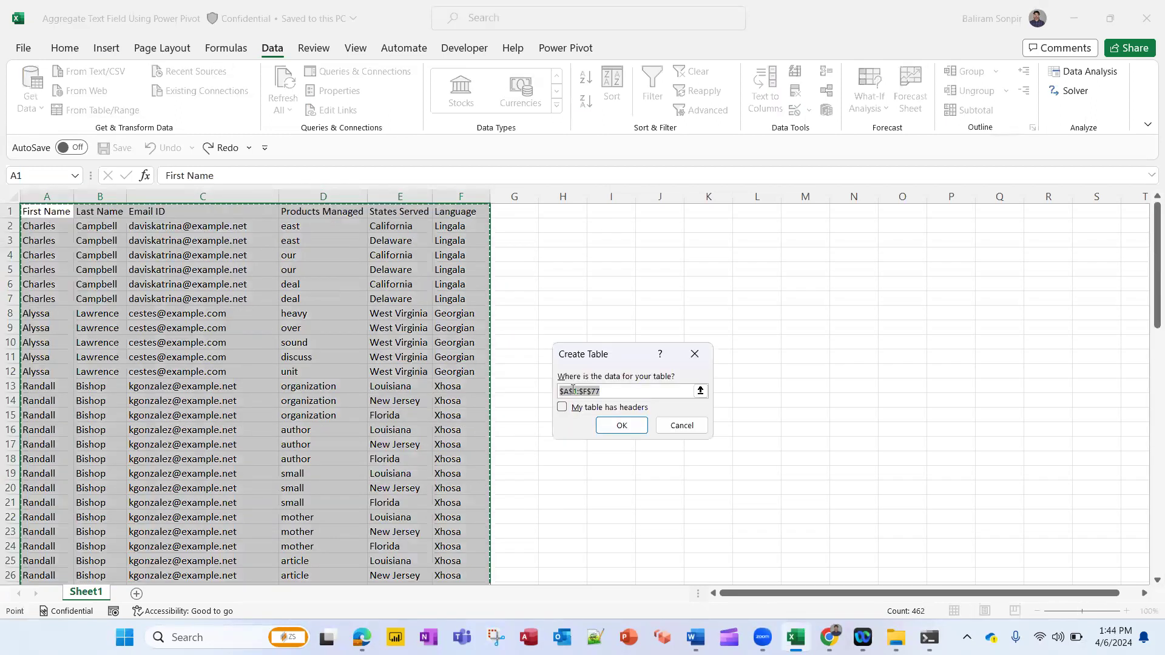
{"action": "left_click", "coordinate": [581, 408]}
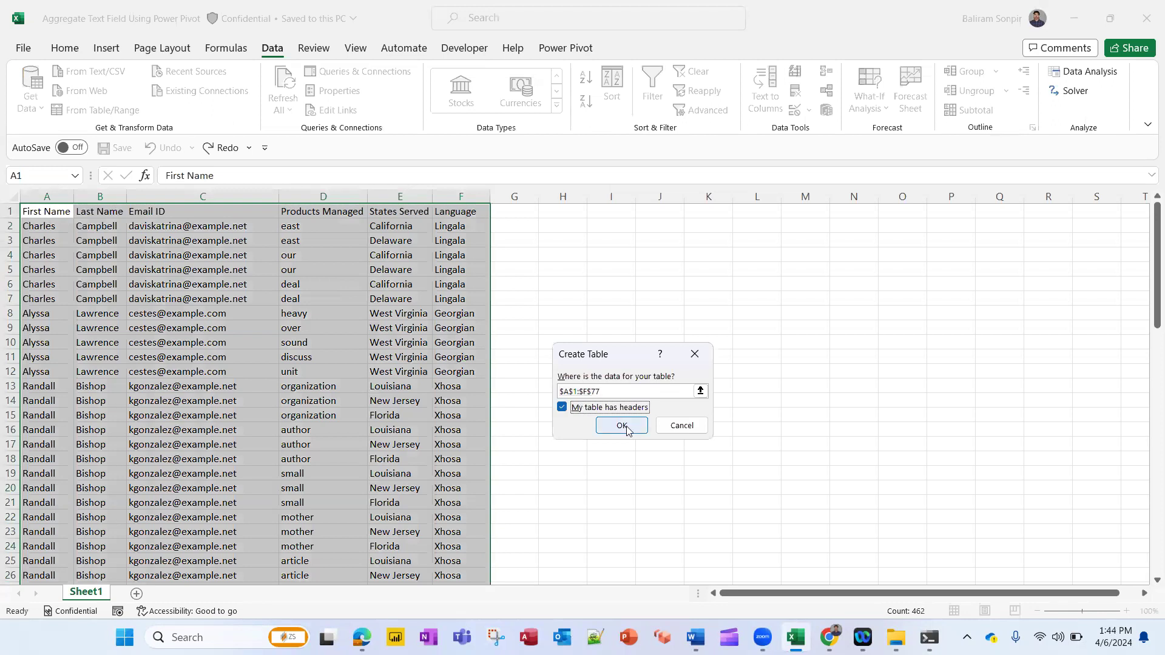
{"action": "left_click", "coordinate": [622, 425]}
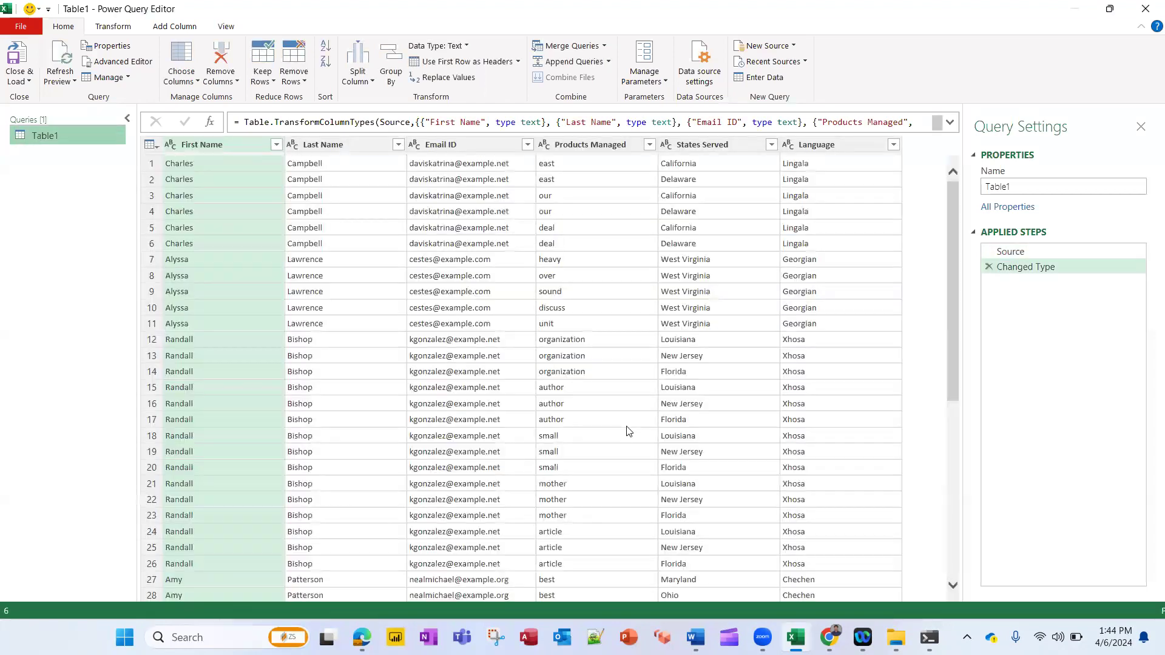
Close the query and load it as a connection only, adding it to the Data Model
{"action": "left_click", "coordinate": [25, 80]}
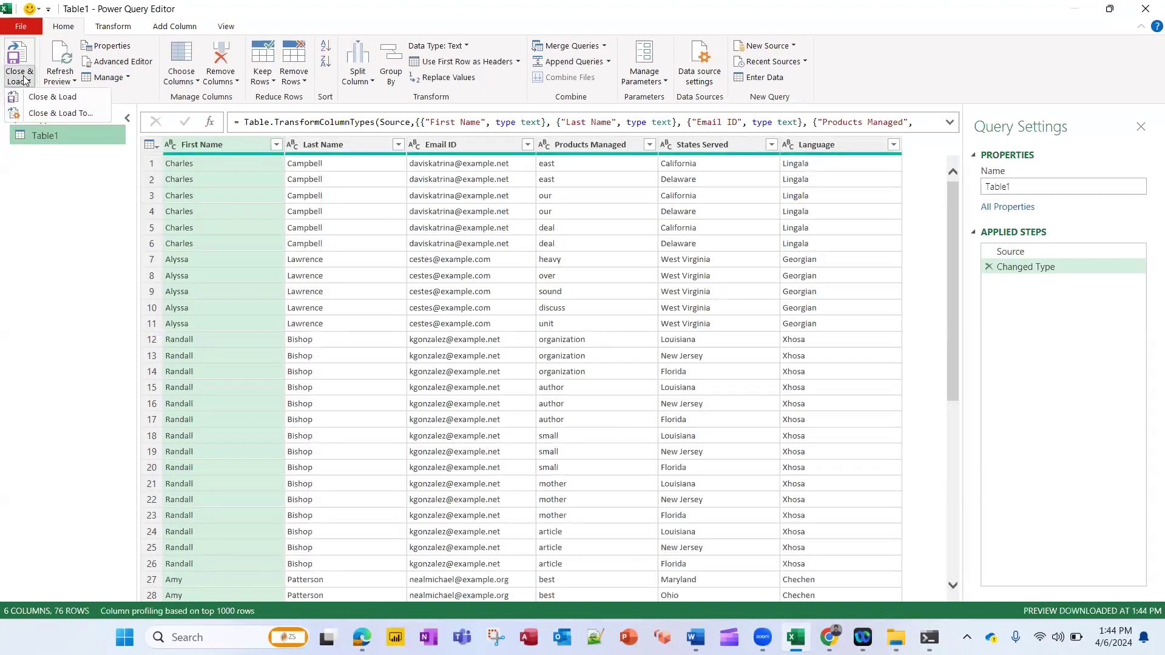
{"action": "left_click", "coordinate": [68, 100]}
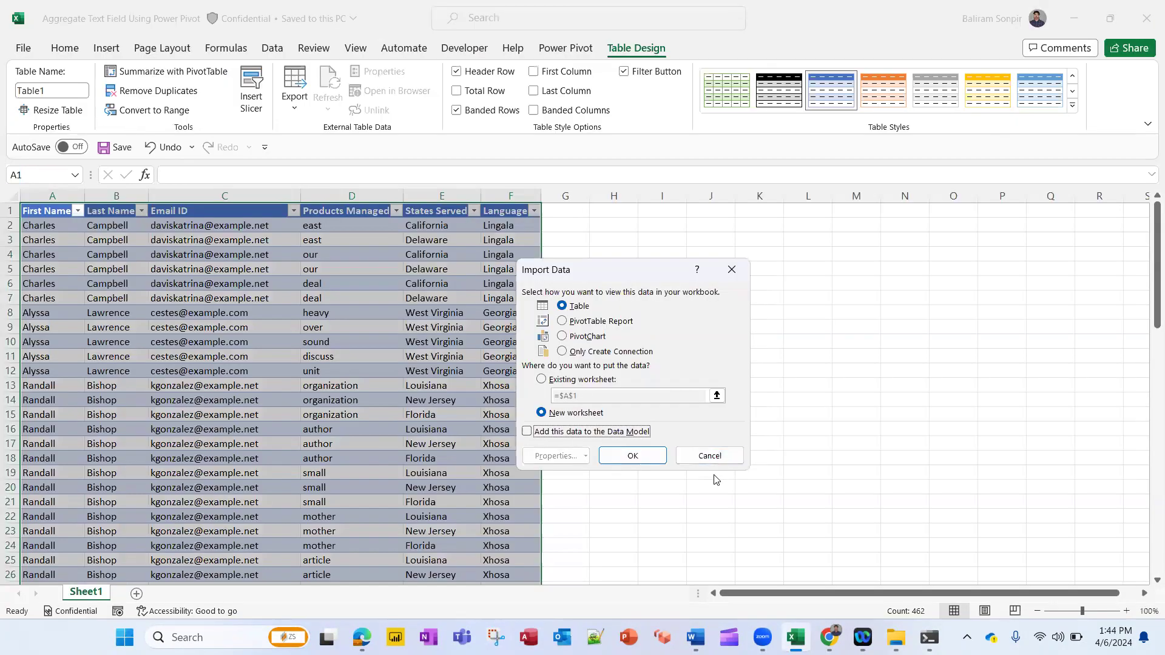
{"action": "left_click", "coordinate": [559, 436]}
{"action": "left_click", "coordinate": [596, 352]}
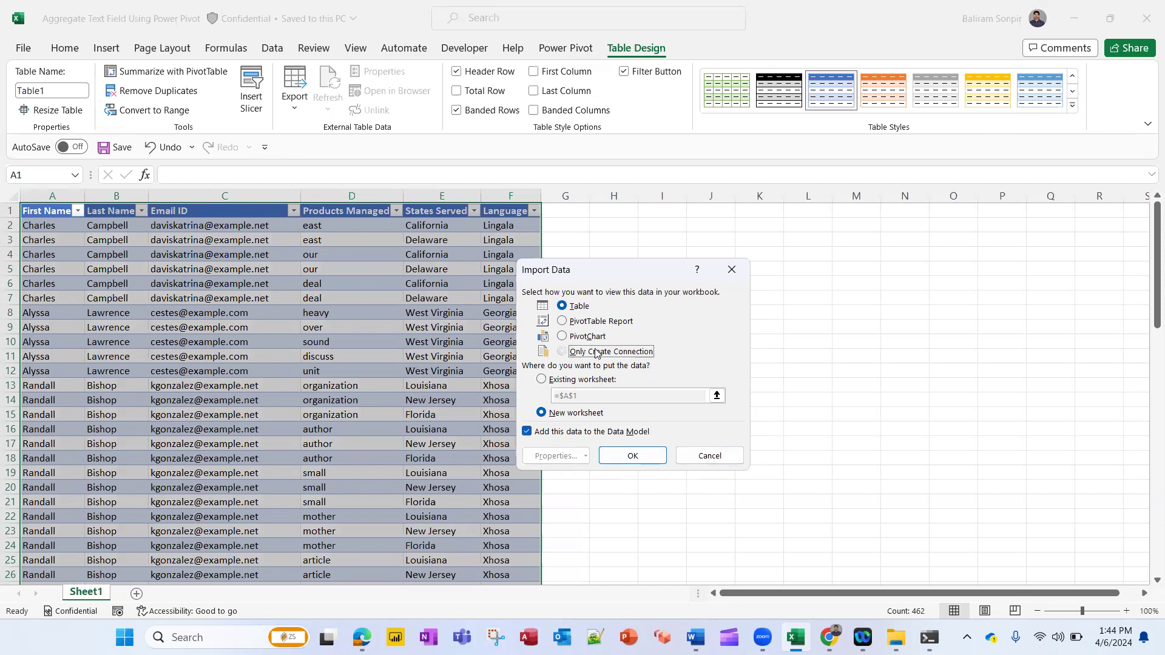
{"action": "left_click", "coordinate": [644, 459]}
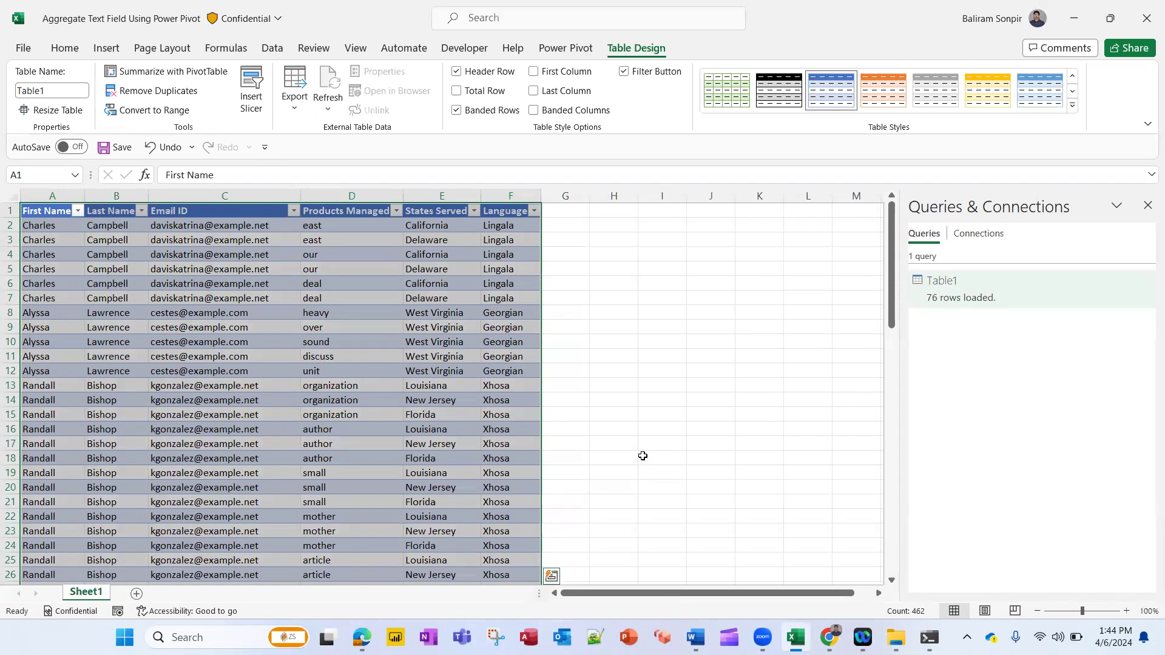
Add a new worksheet and insert a PivotTable based on the Data Model there
{"action": "left_click", "coordinate": [642, 455]}
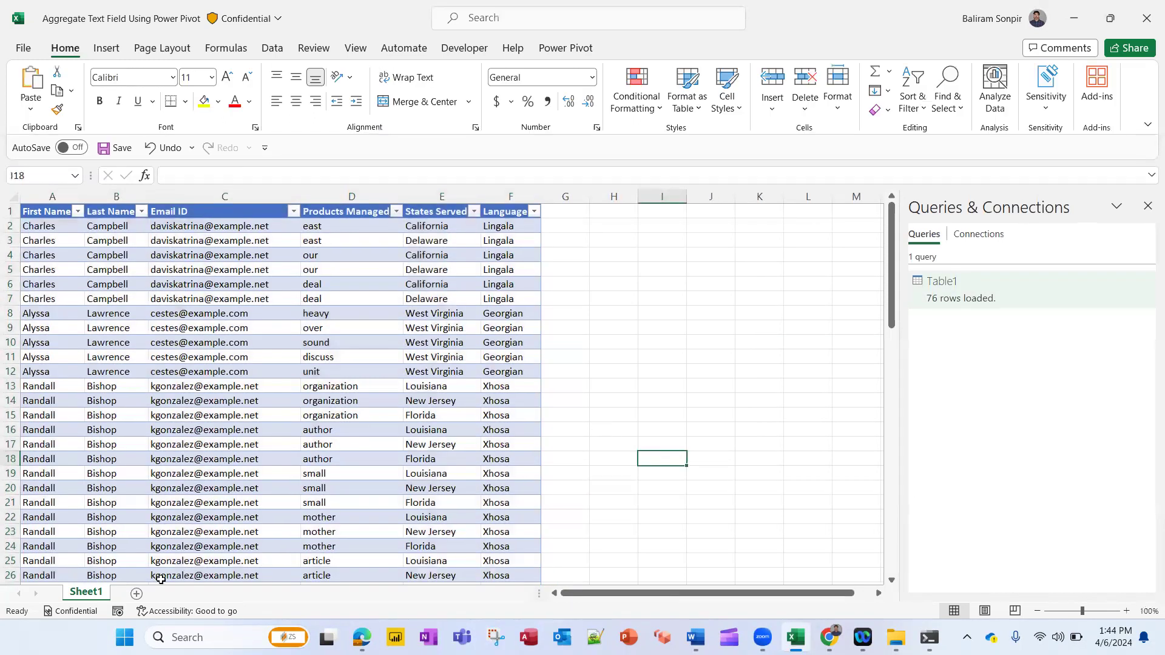
{"action": "left_click", "coordinate": [136, 594]}
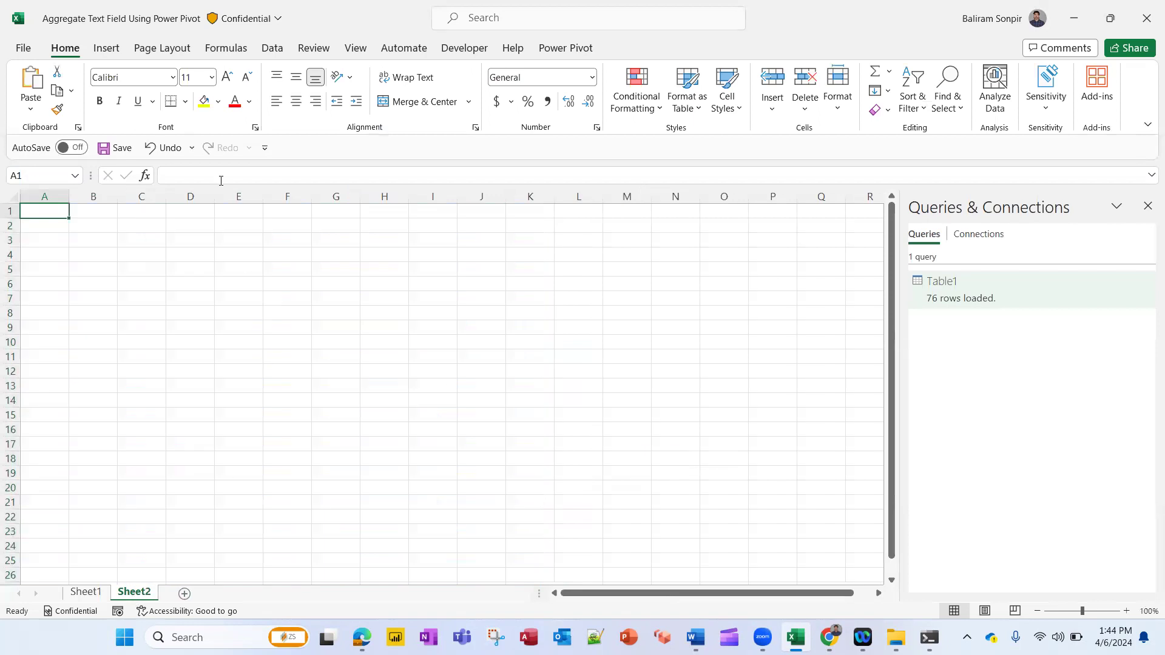
{"action": "left_click", "coordinate": [106, 49]}
{"action": "left_click", "coordinate": [38, 110]}
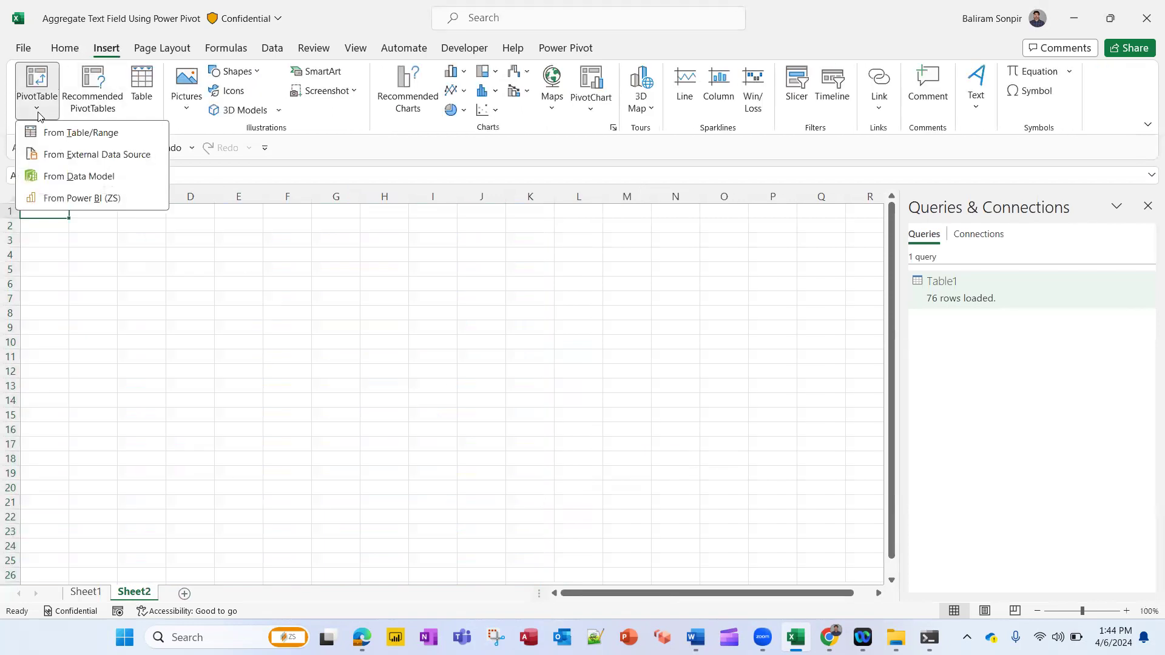
{"action": "left_click", "coordinate": [74, 177]}
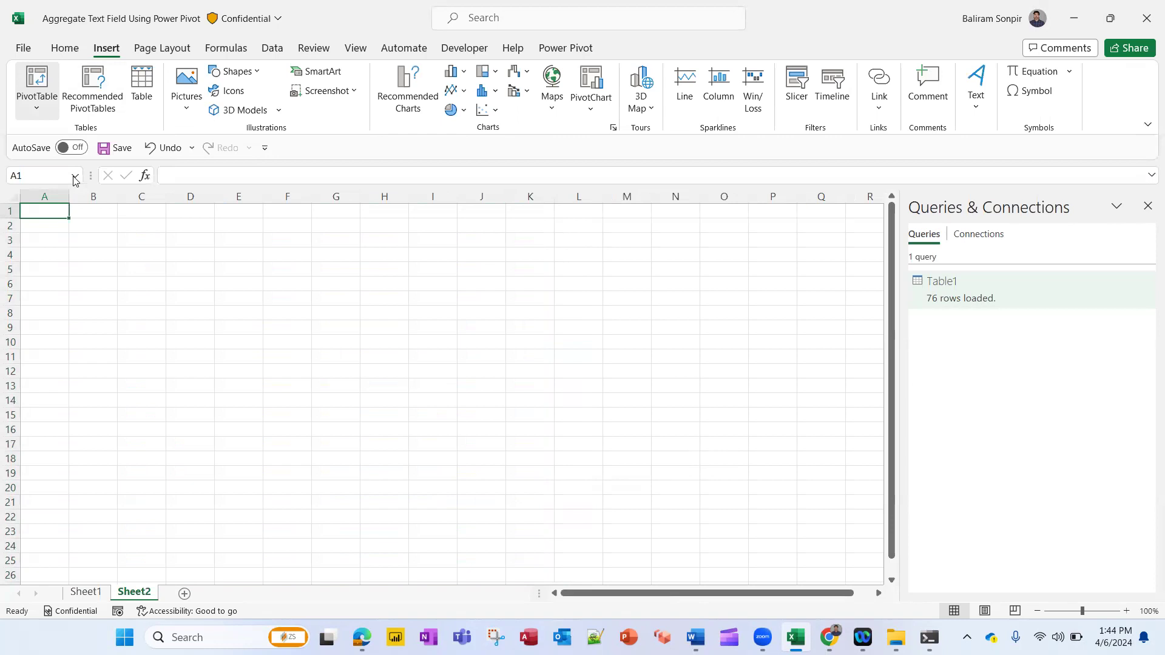
{"action": "left_click", "coordinate": [692, 437]}
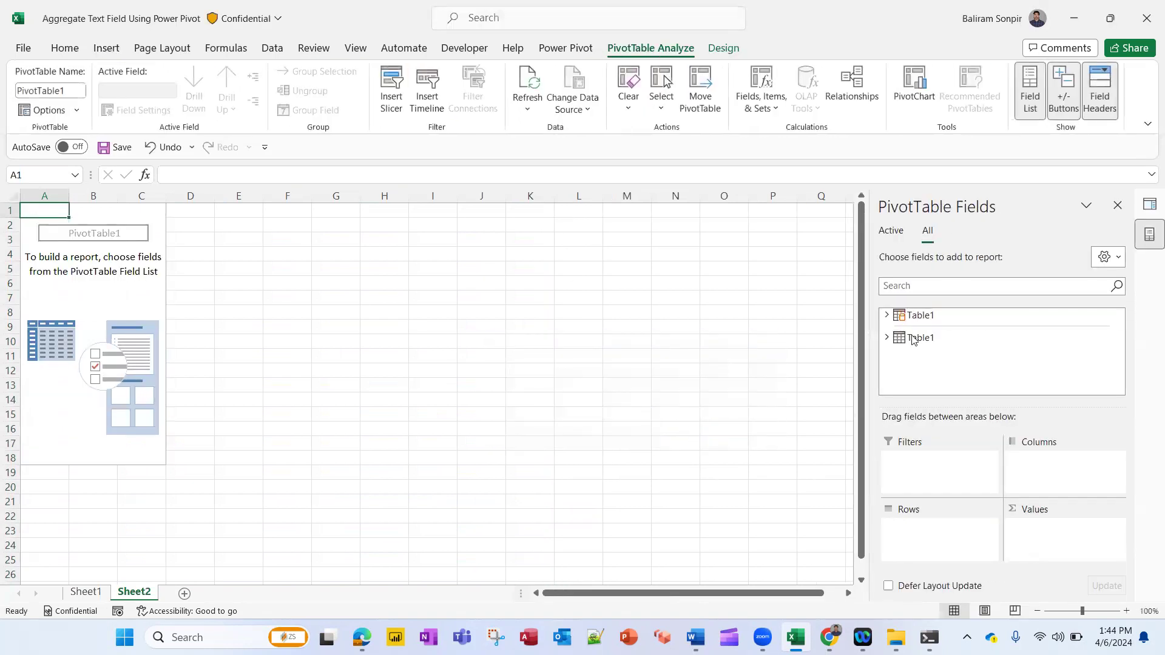
Add the First Name, Last Name and Email ID fields of Table1 to the PivotTable rows
{"action": "left_click", "coordinate": [887, 317]}
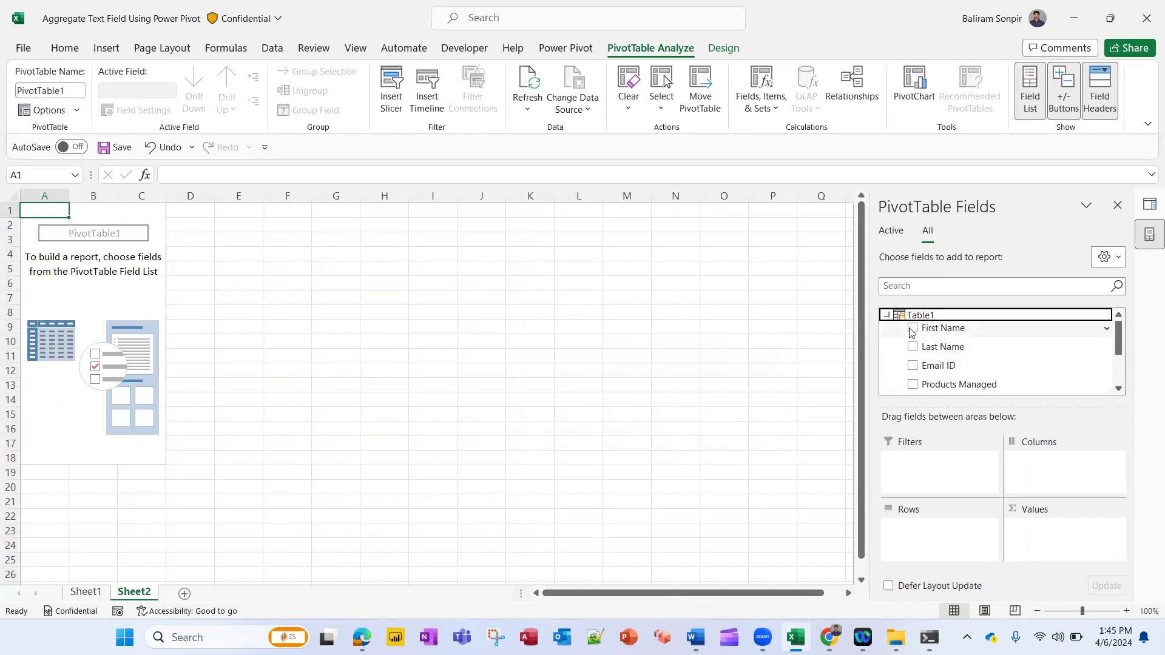
{"action": "left_click", "coordinate": [912, 330]}
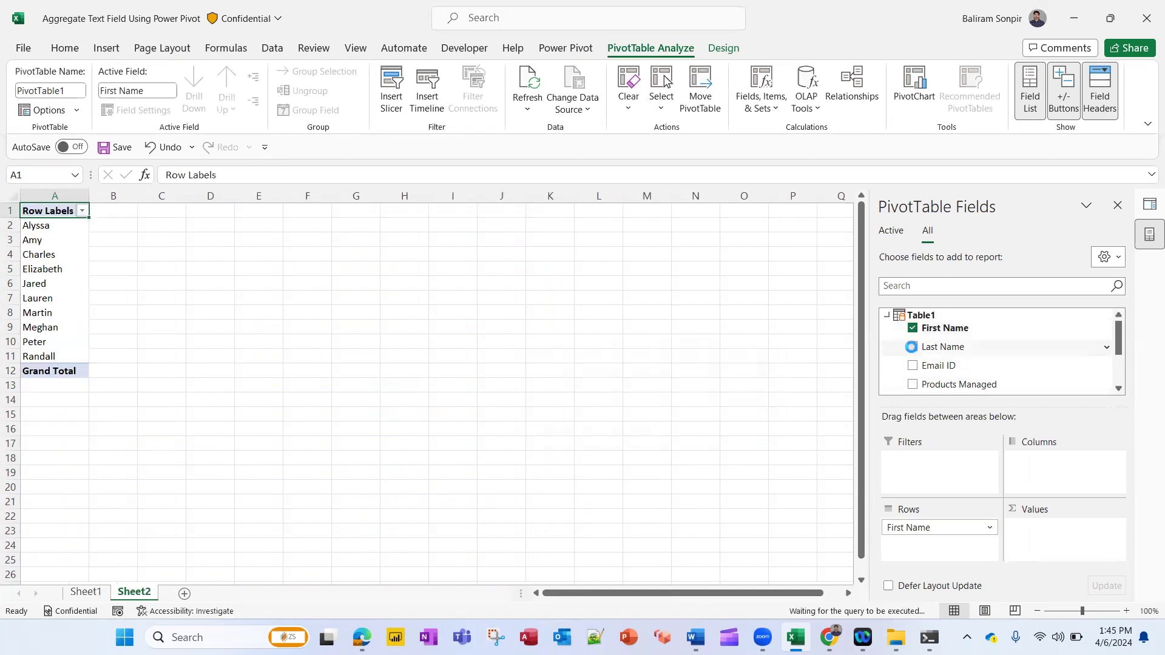
{"action": "left_click", "coordinate": [911, 346]}
{"action": "left_click", "coordinate": [911, 366]}
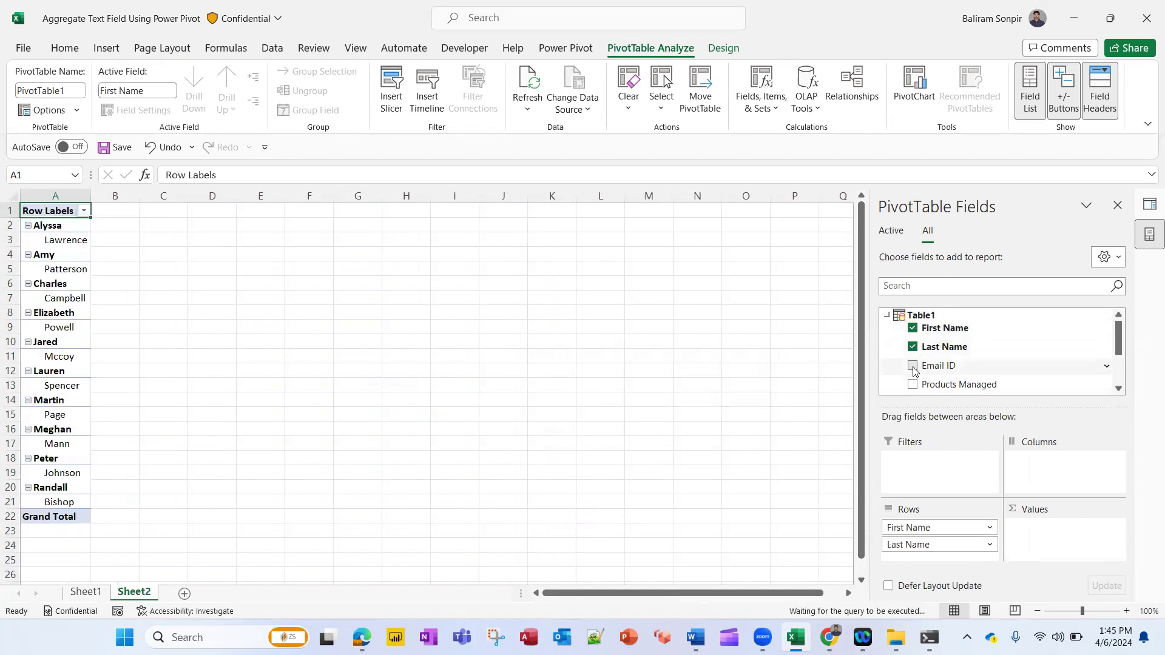
Turn off the PivotTable subtotals and switch its report layout to tabular form
{"action": "left_click", "coordinate": [723, 49]}
{"action": "left_click", "coordinate": [35, 103]}
{"action": "left_click", "coordinate": [113, 136]}
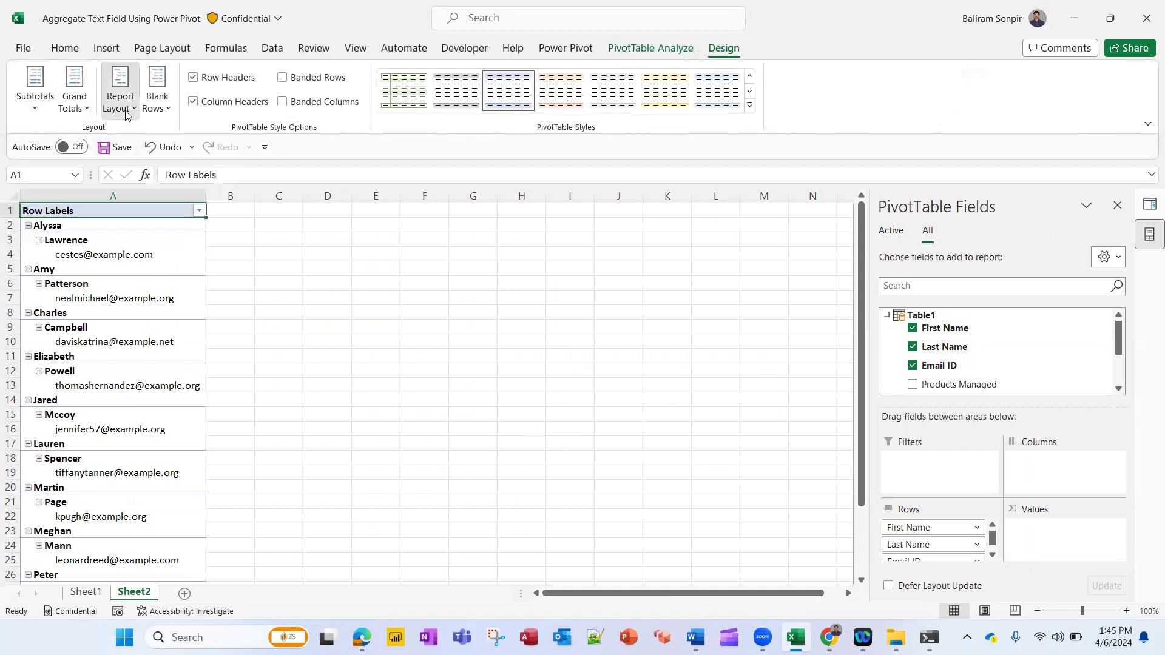
{"action": "left_click", "coordinate": [126, 116]}
{"action": "left_click", "coordinate": [182, 199]}
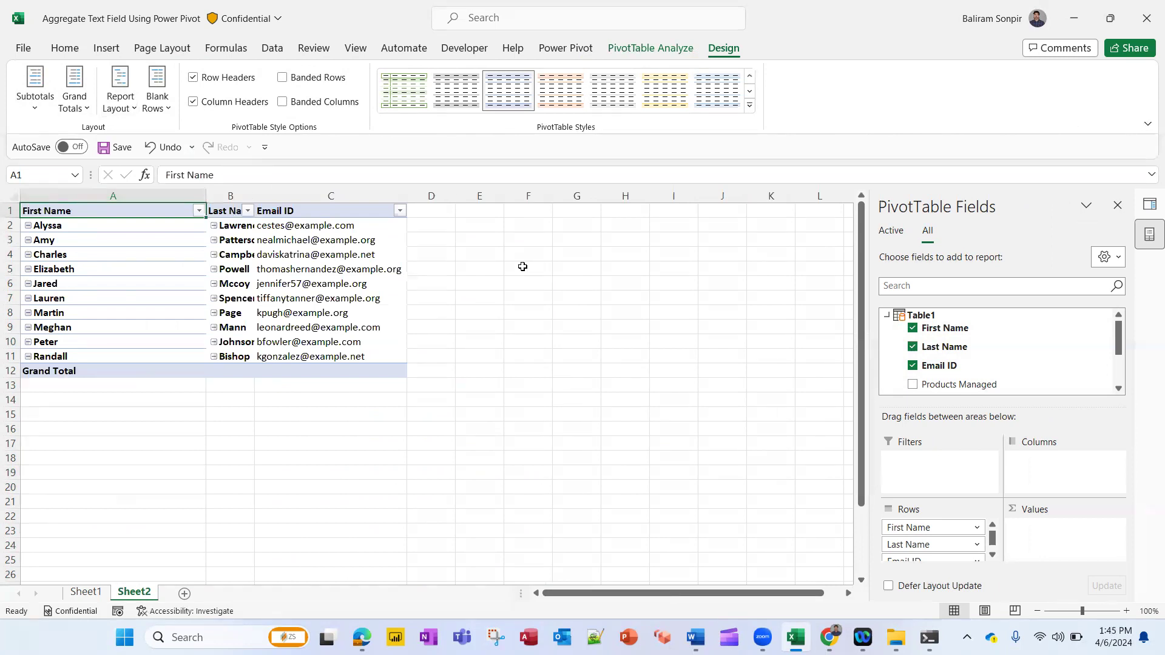
Open a new measure for Table1 from the PivotTable field list
{"action": "left_click", "coordinate": [1015, 318]}
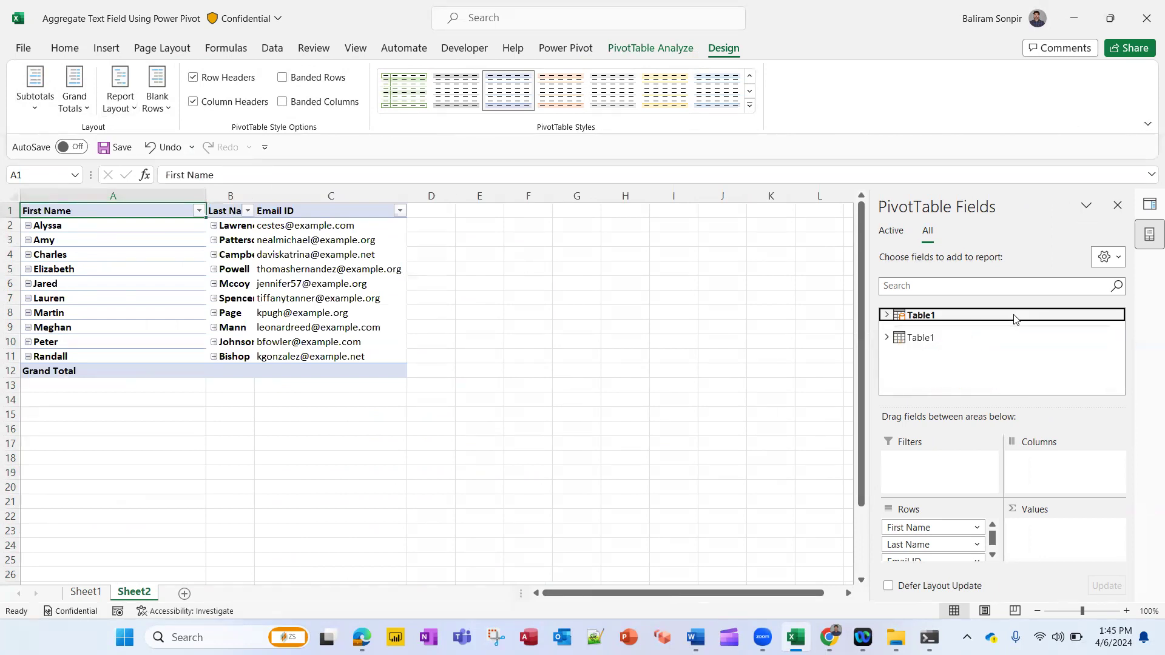
{"action": "double_click", "coordinate": [919, 317]}
{"action": "right_click", "coordinate": [919, 316]}
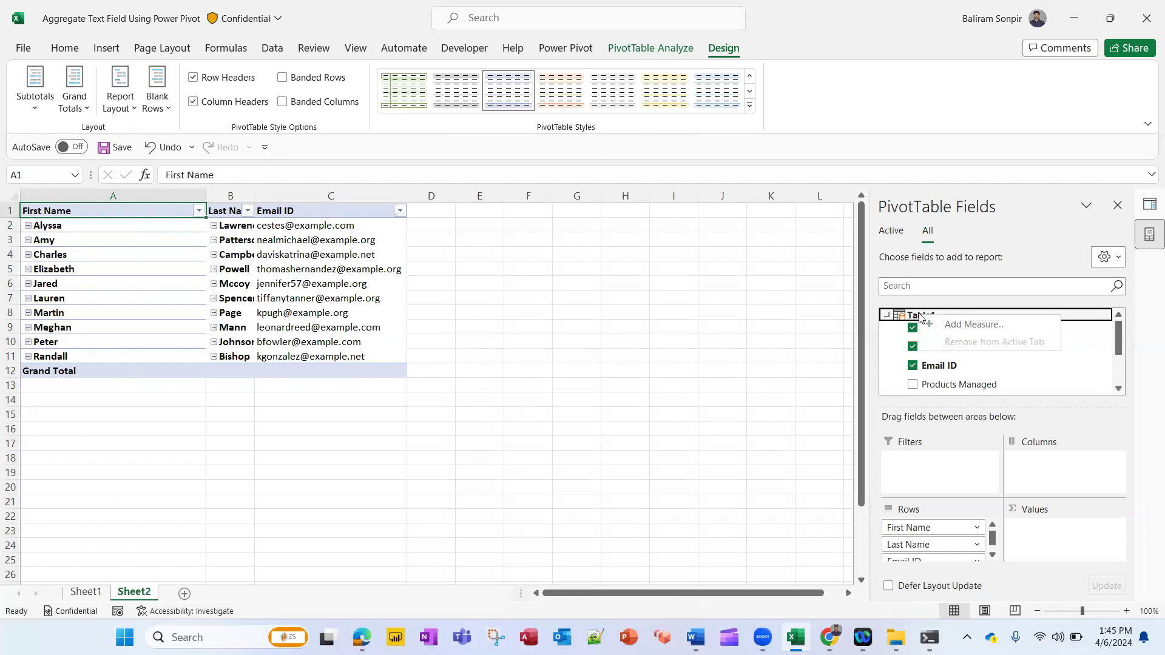
{"action": "left_click", "coordinate": [986, 323]}
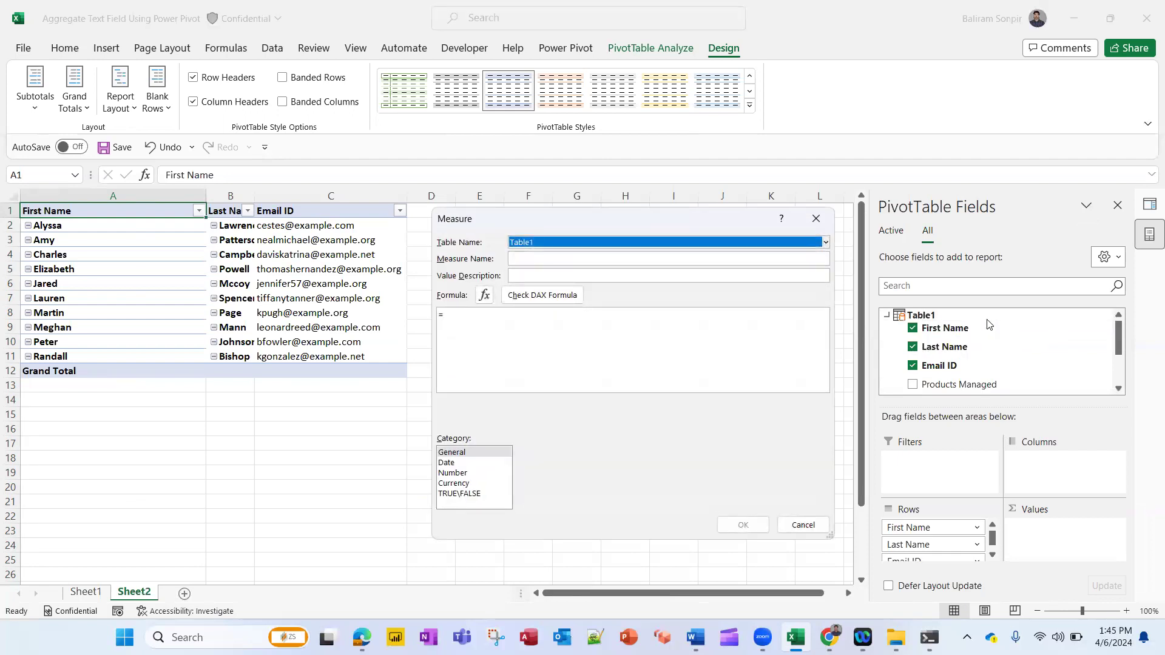
Name the new measure Products Managed_1
{"action": "left_click", "coordinate": [533, 255]}
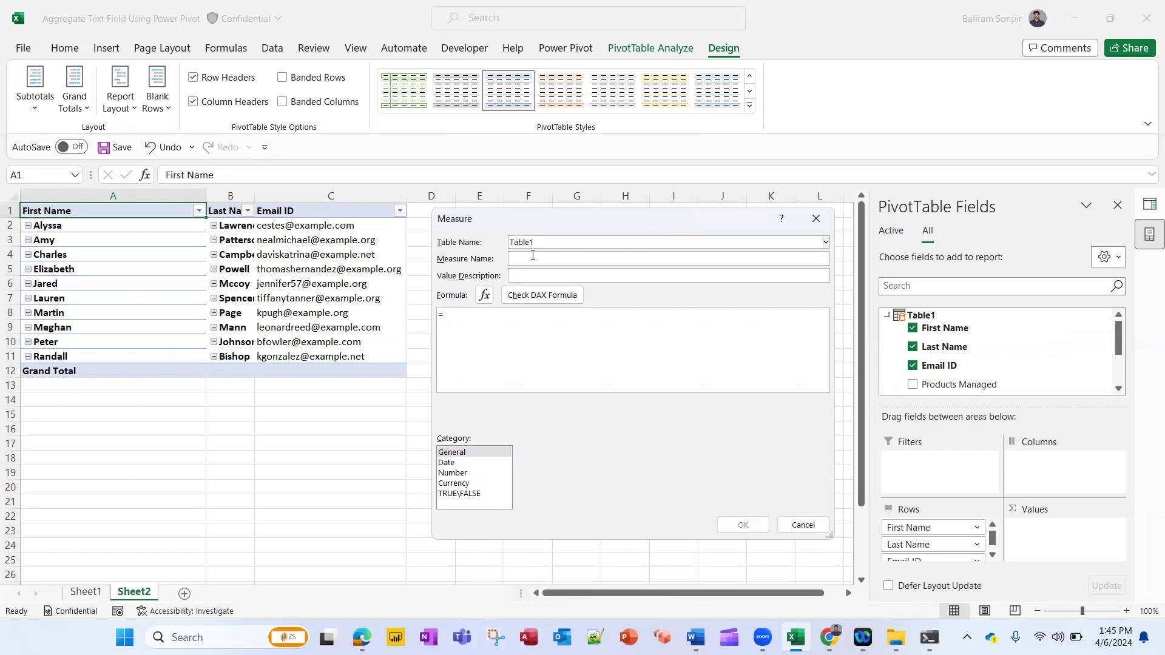
{"action": "left_click_drag", "start_coordinate": [688, 214], "coordinate": [585, 205]}
{"action": "type", "text": "P"}
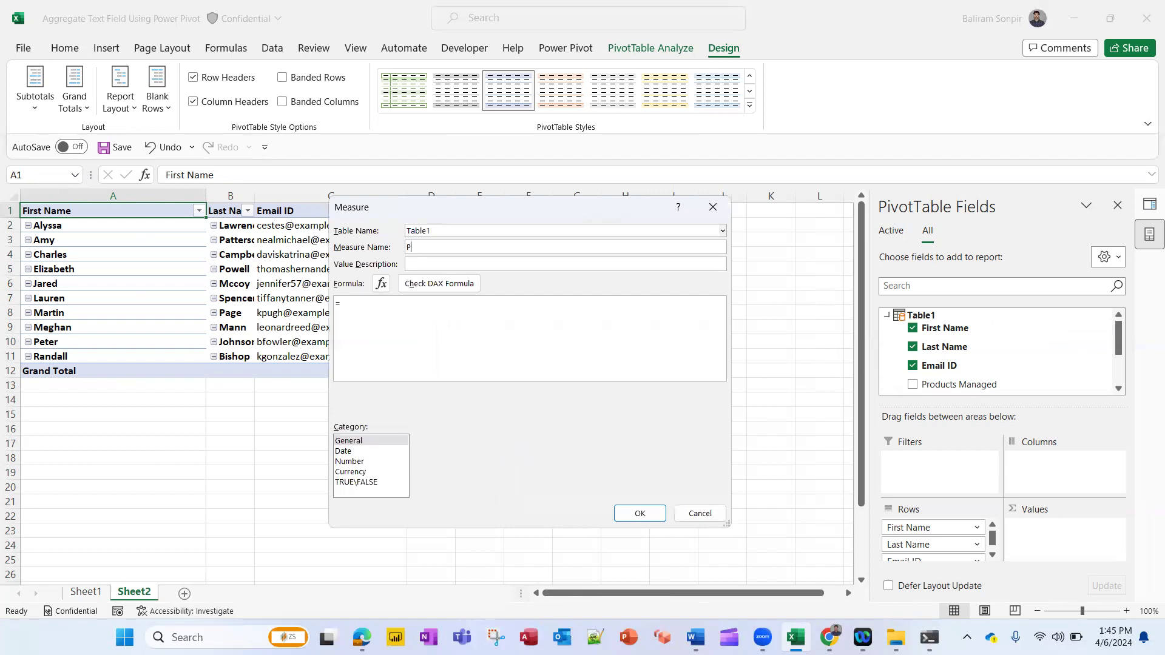
{"action": "type", "text": "roducts Manage"}
{"action": "key", "text": "BackSpace"}
{"action": "key", "text": "BackSpace"}
{"action": "key", "text": "BackSpace"}
{"action": "key", "text": "BackSpace"}
{"action": "type", "text": "na"}
{"action": "type", "text": "ged_1"}
{"action": "type", "text": "con"}
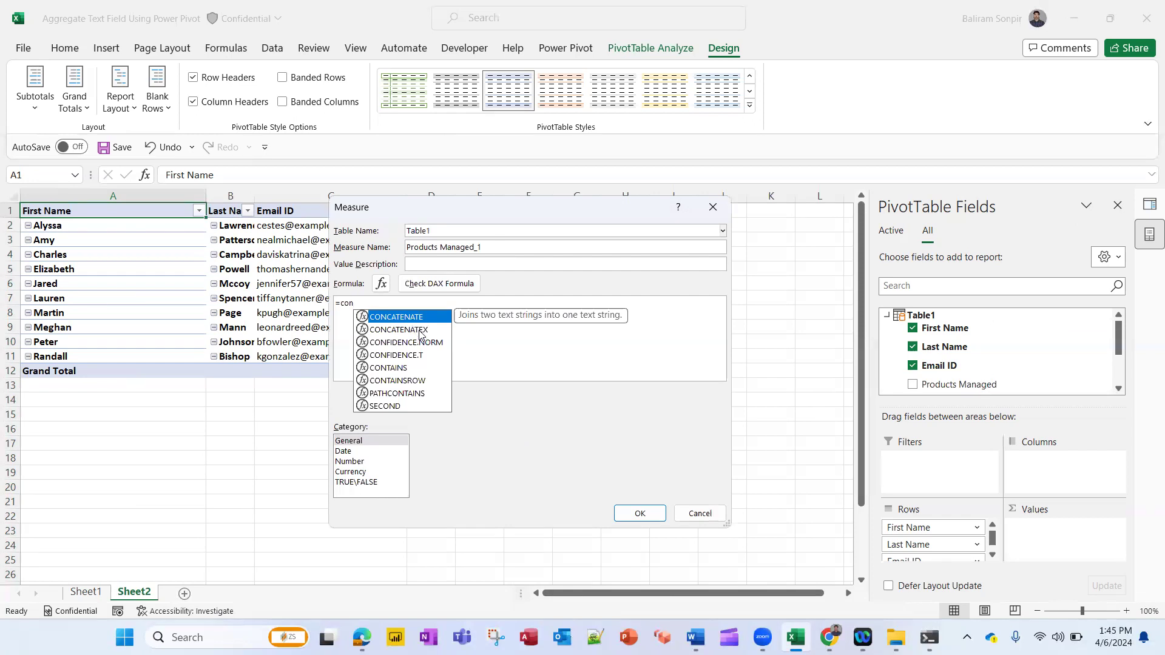
Start the measure formula with CONCATENATEX over VALUES of Table1[Products Managed]
{"action": "left_click", "coordinate": [420, 330]}
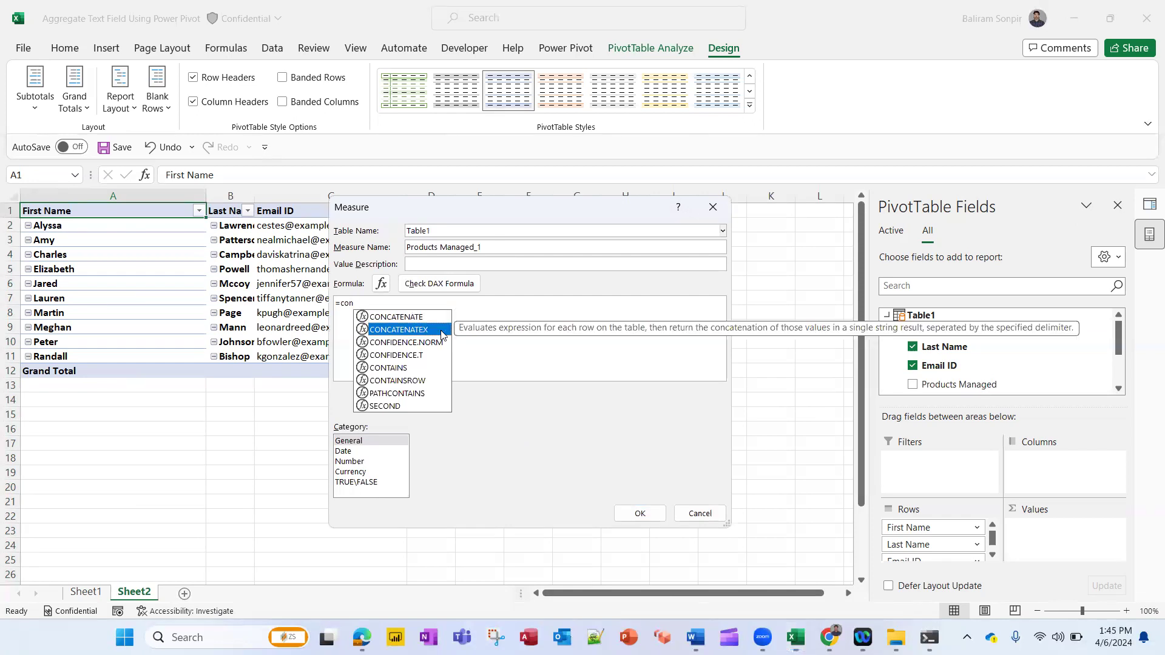
{"action": "double_click", "coordinate": [442, 331]}
{"action": "type", "text": "val"}
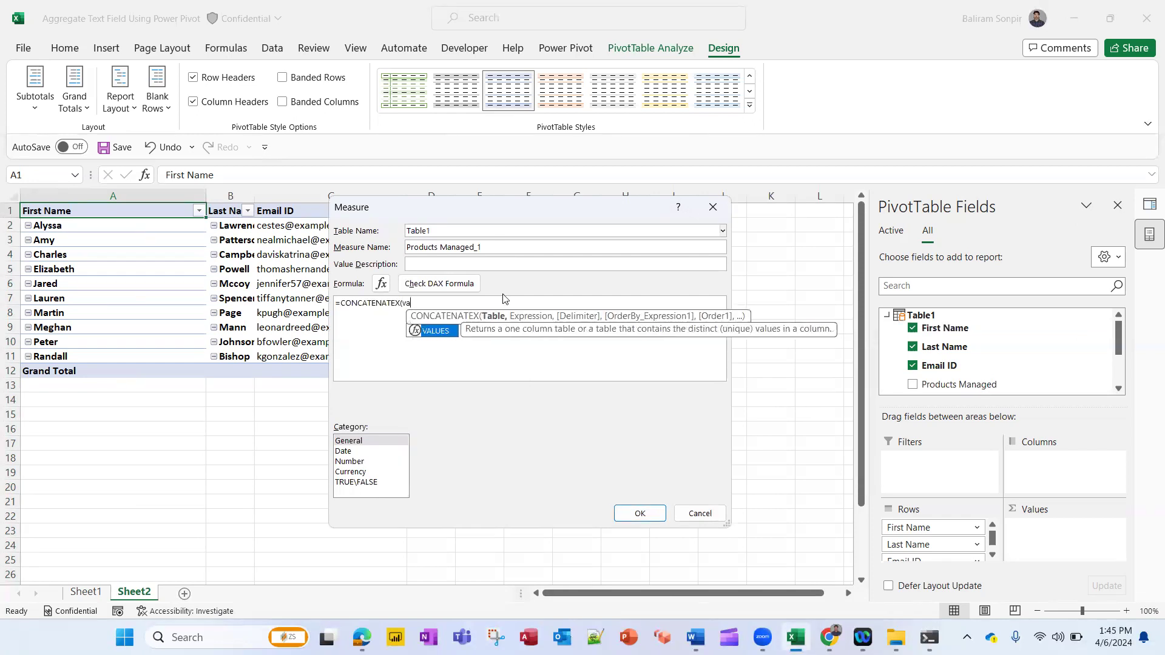
{"action": "double_click", "coordinate": [435, 333]}
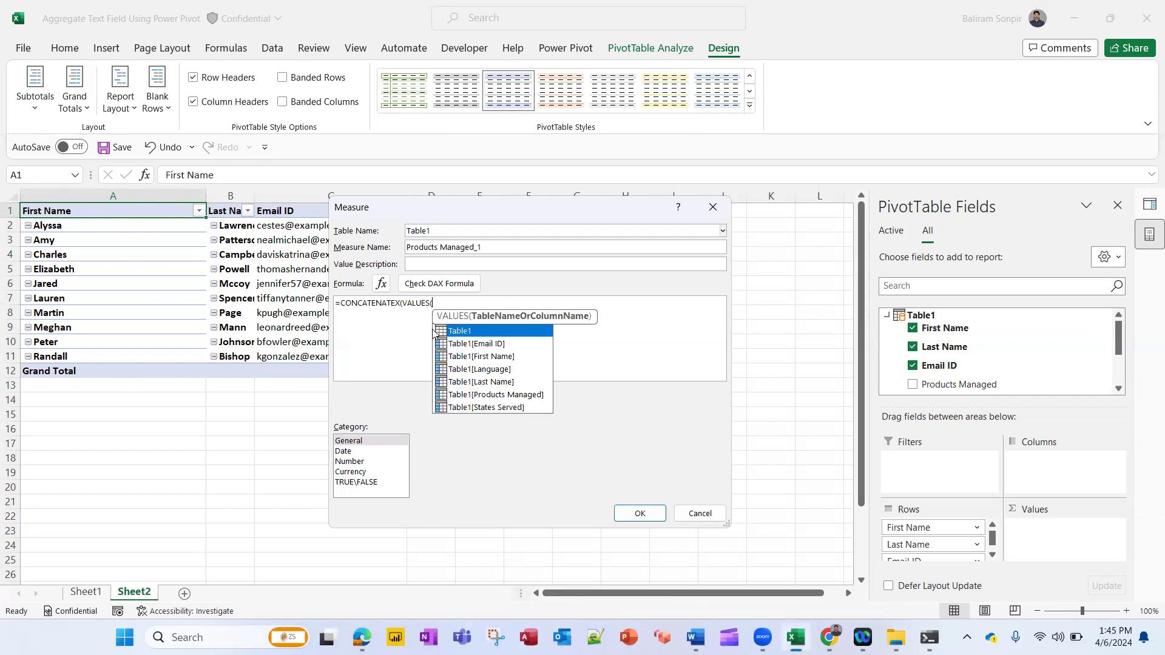
{"action": "key", "text": "Down"}
{"action": "key", "text": "Down"}
{"action": "key", "text": "Down"}
{"action": "key", "text": "Down"}
{"action": "key", "text": "Down"}
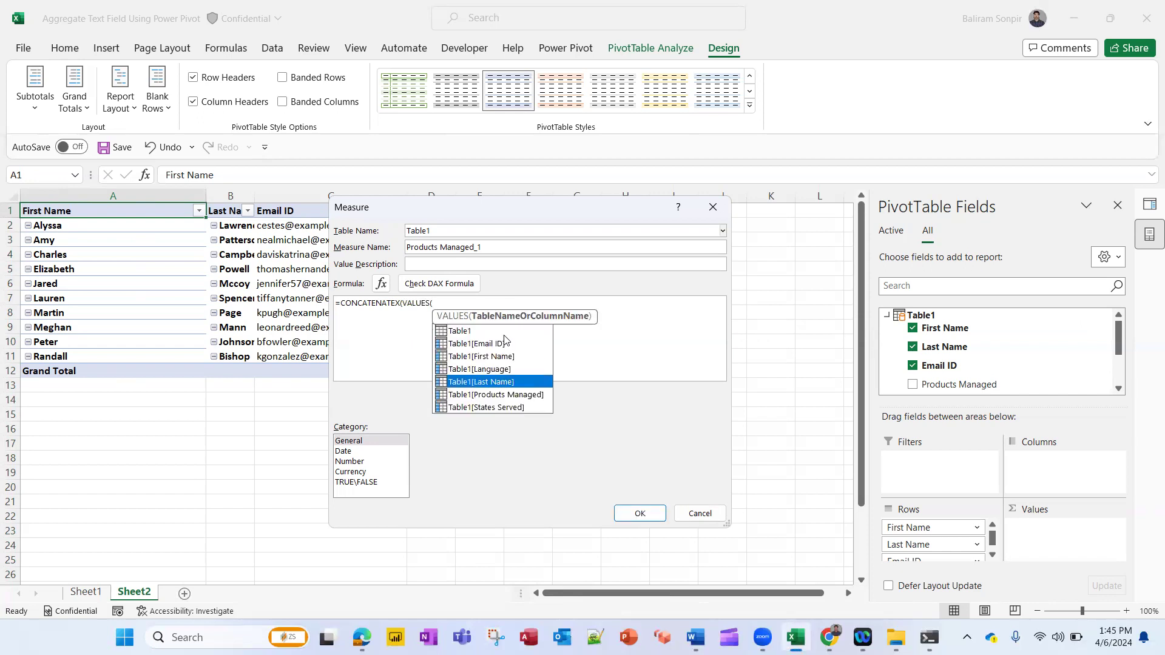
{"action": "key", "text": "Up"}
{"action": "key", "text": "Up"}
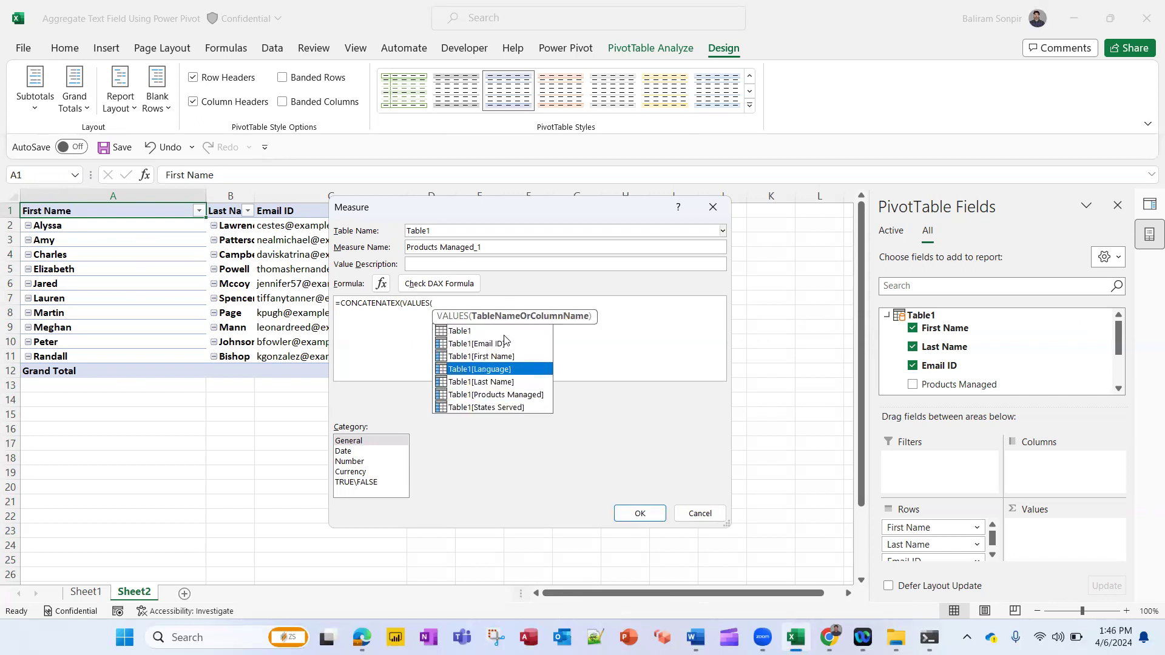
{"action": "key", "text": "Down"}
{"action": "key", "text": "Down"}
{"action": "key", "text": "Down"}
{"action": "key", "text": "Up"}
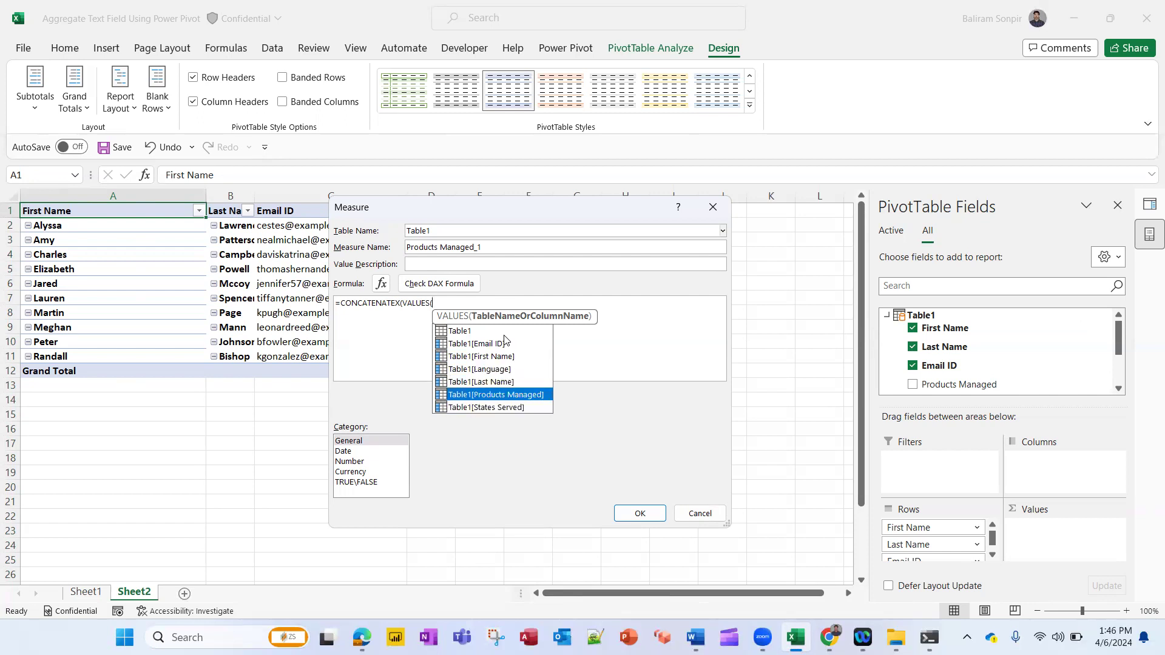
{"action": "double_click", "coordinate": [518, 394]}
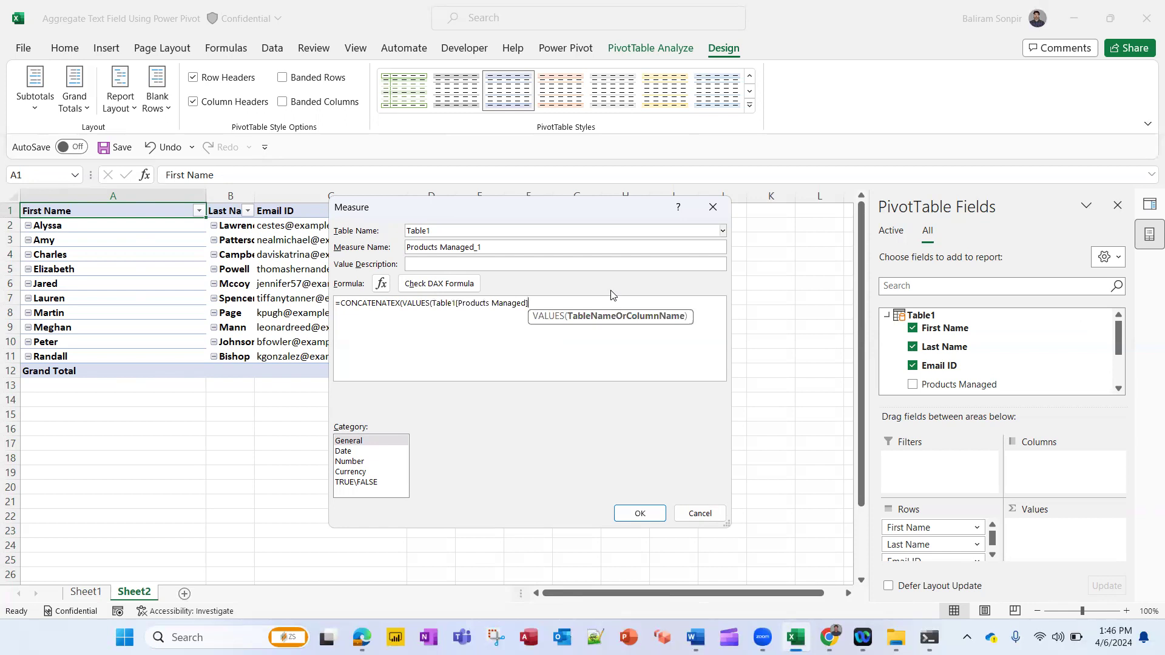
Complete the formula with Table1[Products Managed] as the expression and an empty "" delimiter, then save the measure
{"action": "type", "text": "),"}
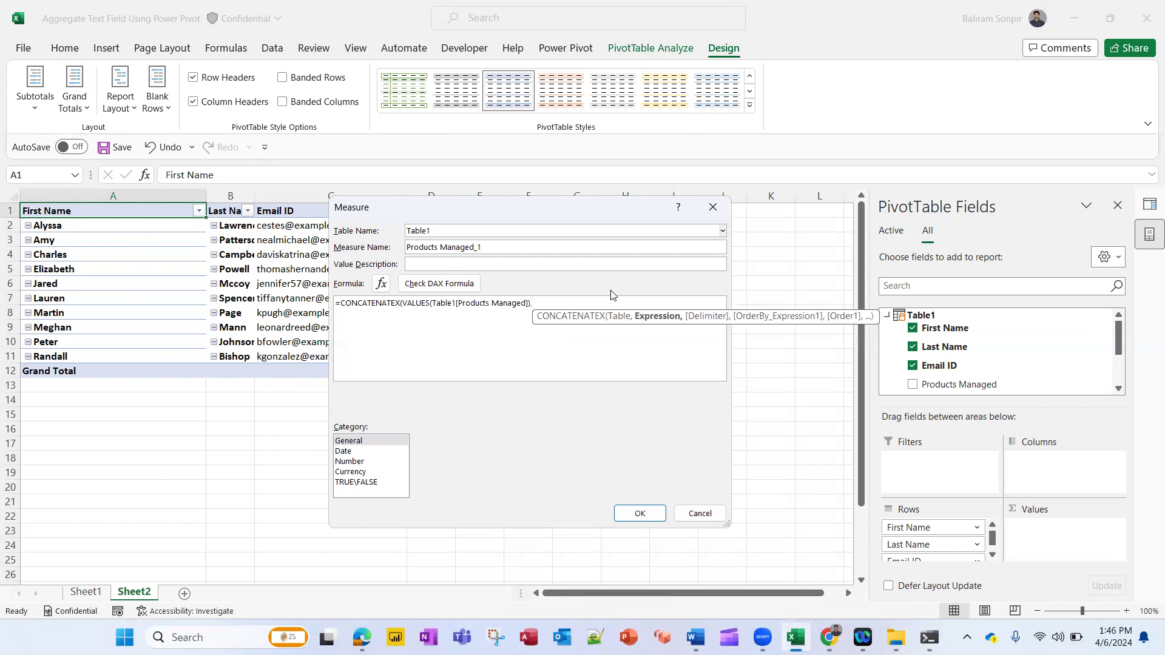
{"action": "type", "text": "table"}
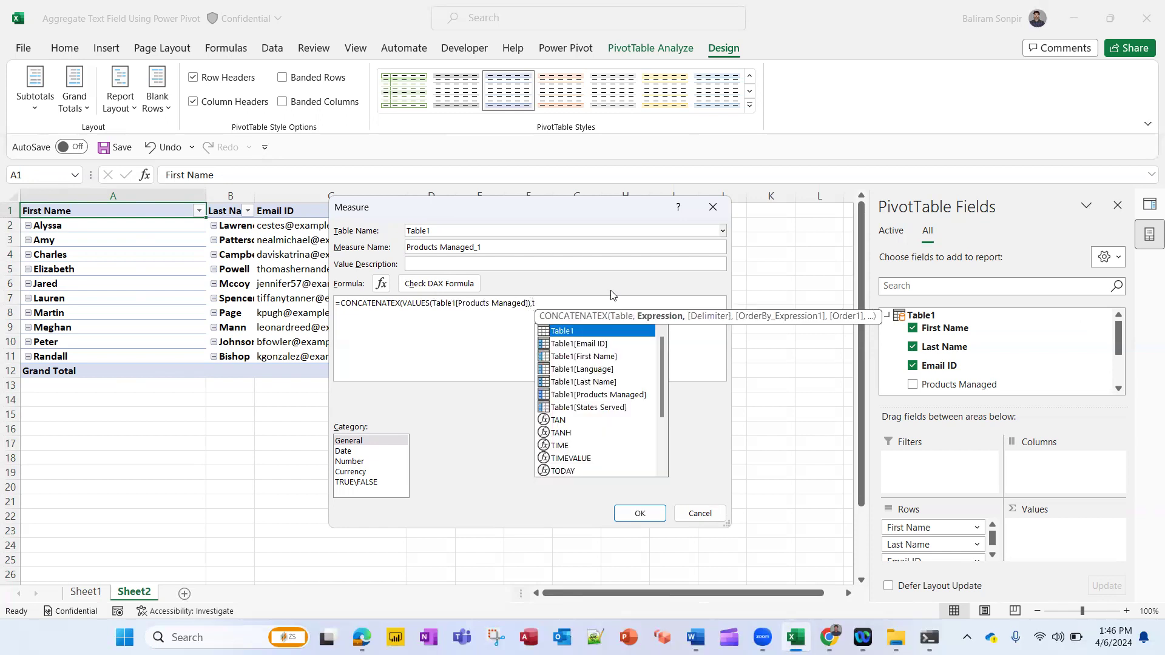
{"action": "key", "text": "Down"}
{"action": "key", "text": "Down"}
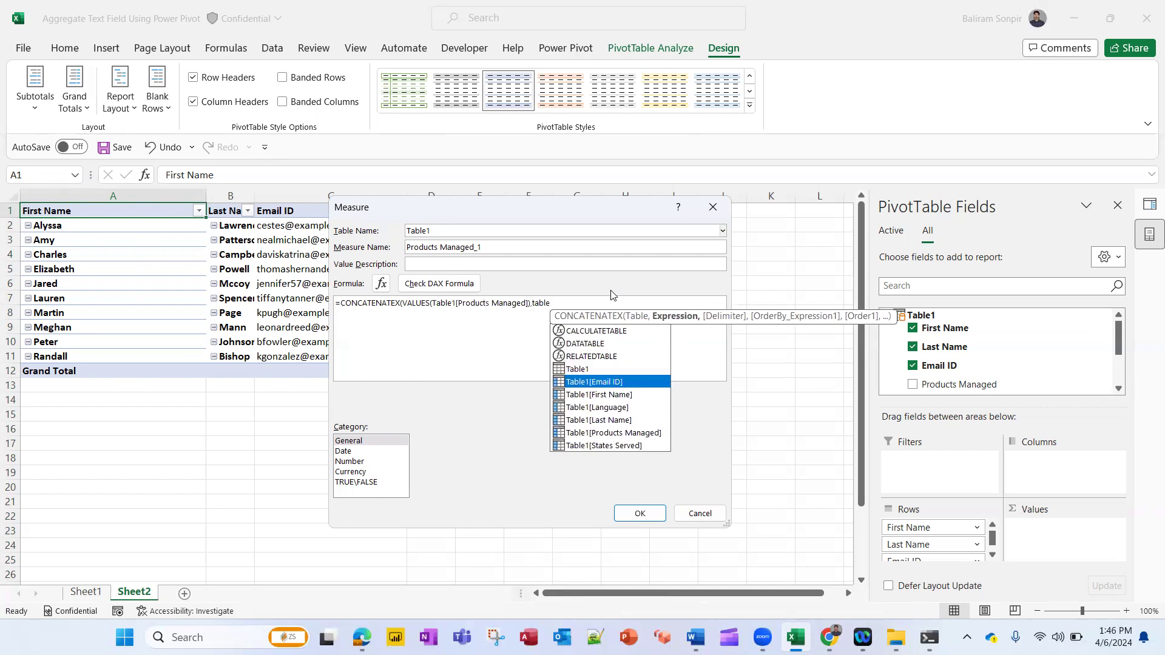
{"action": "double_click", "coordinate": [634, 432]}
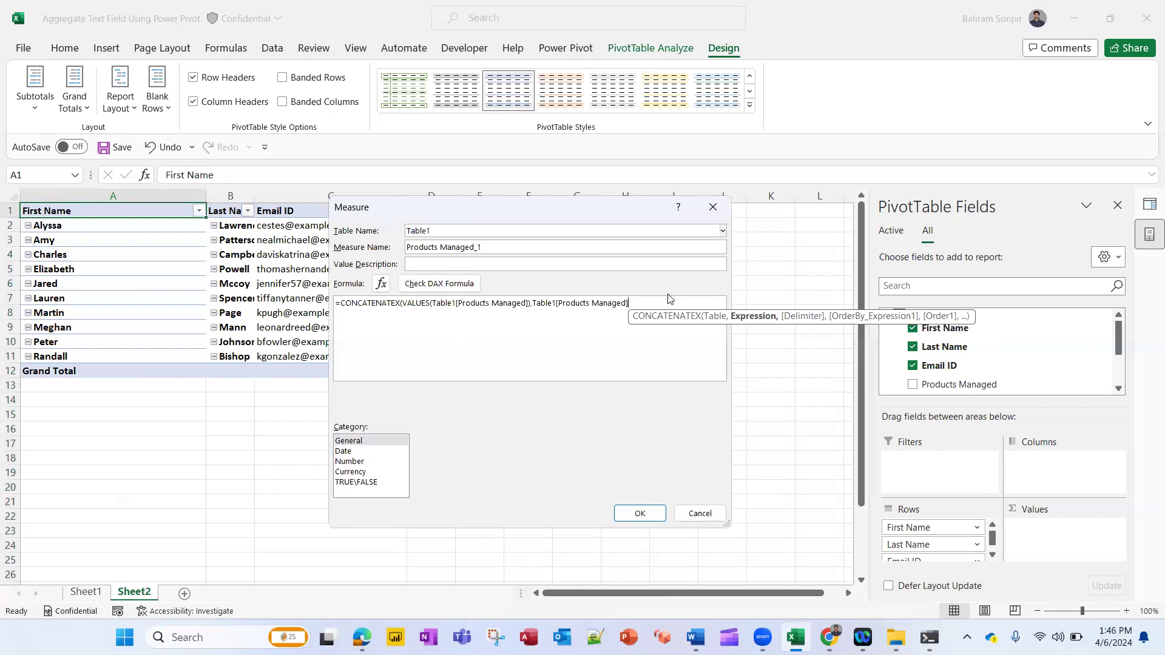
{"action": "type", "text": ","}
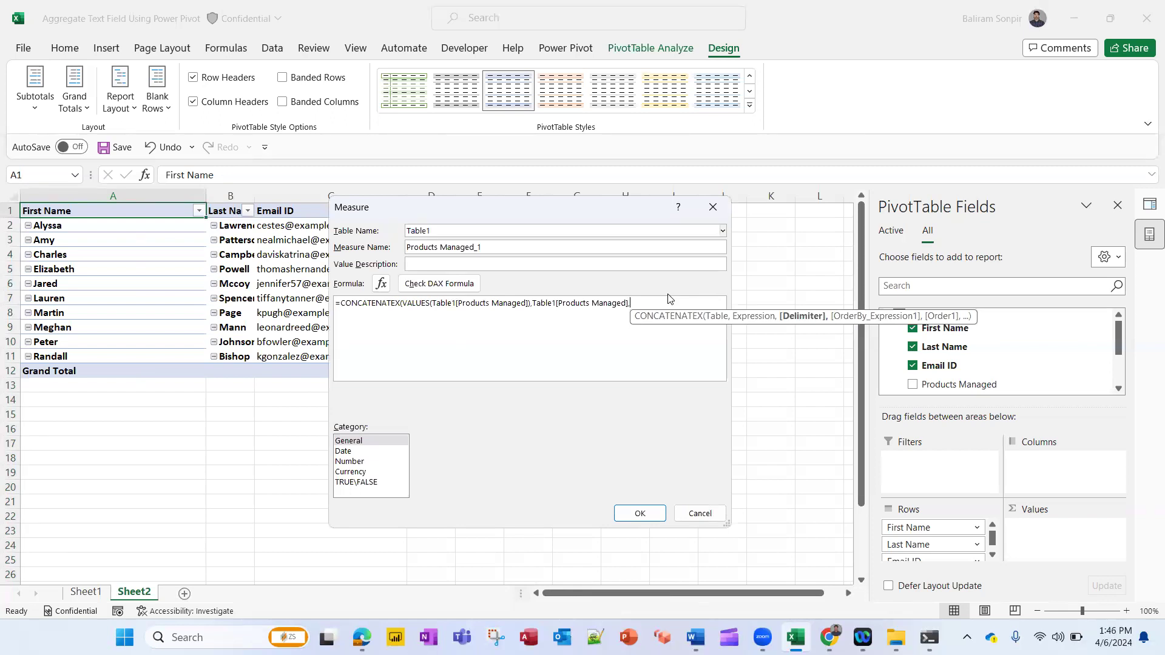
{"action": "type", "text": "\"\"\""}
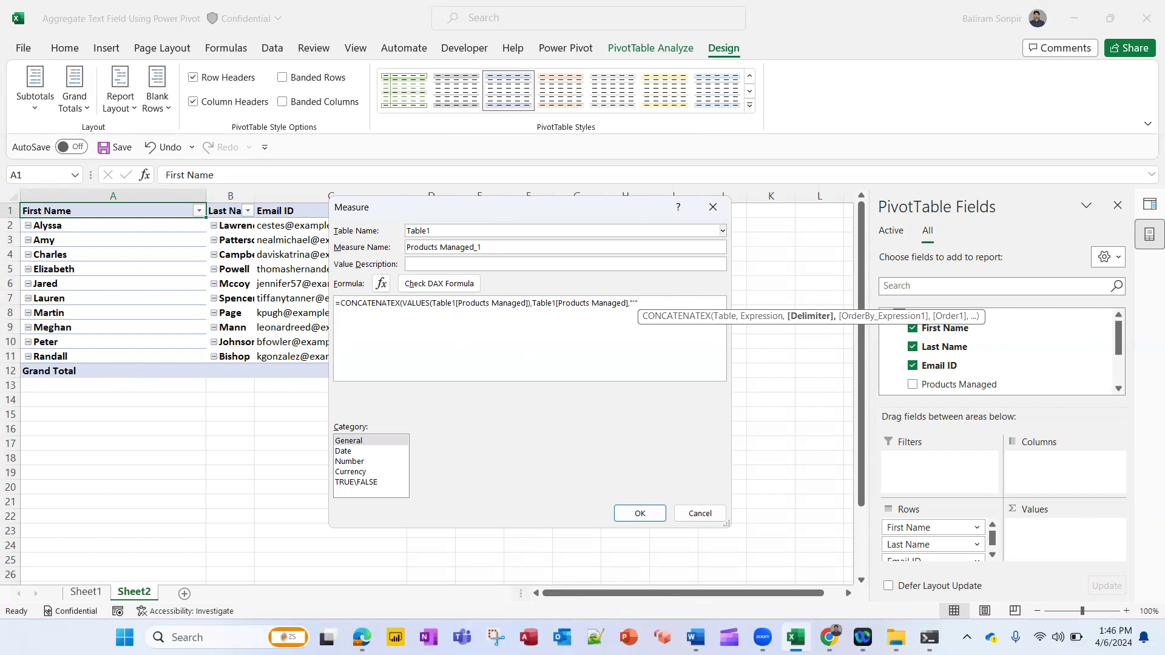
{"action": "type", "text": ")"}
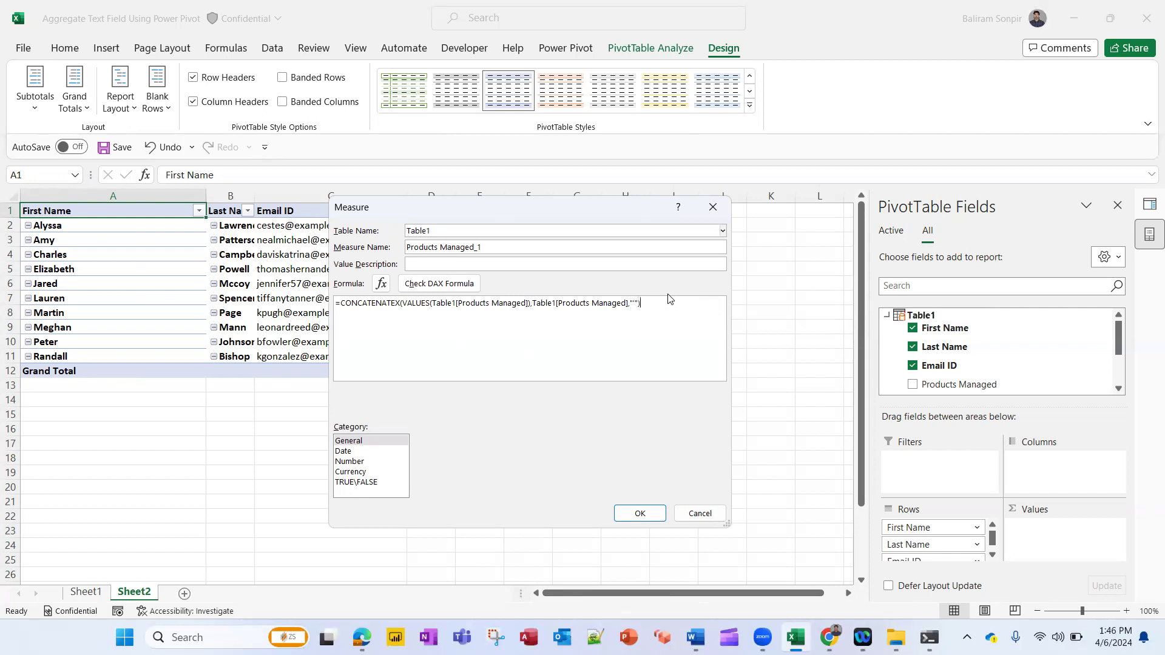
{"action": "left_click", "coordinate": [638, 515]}
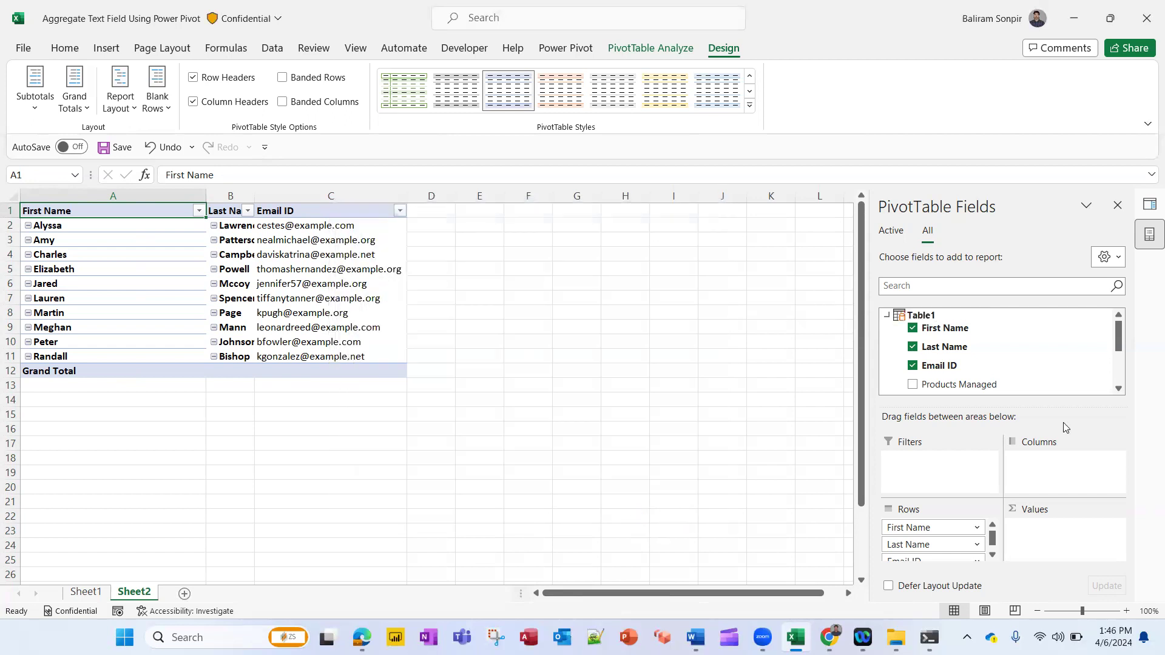
Add the Products Managed_1 measure to the PivotTable values
{"action": "left_click_drag", "start_coordinate": [1118, 339], "coordinate": [1115, 378]}
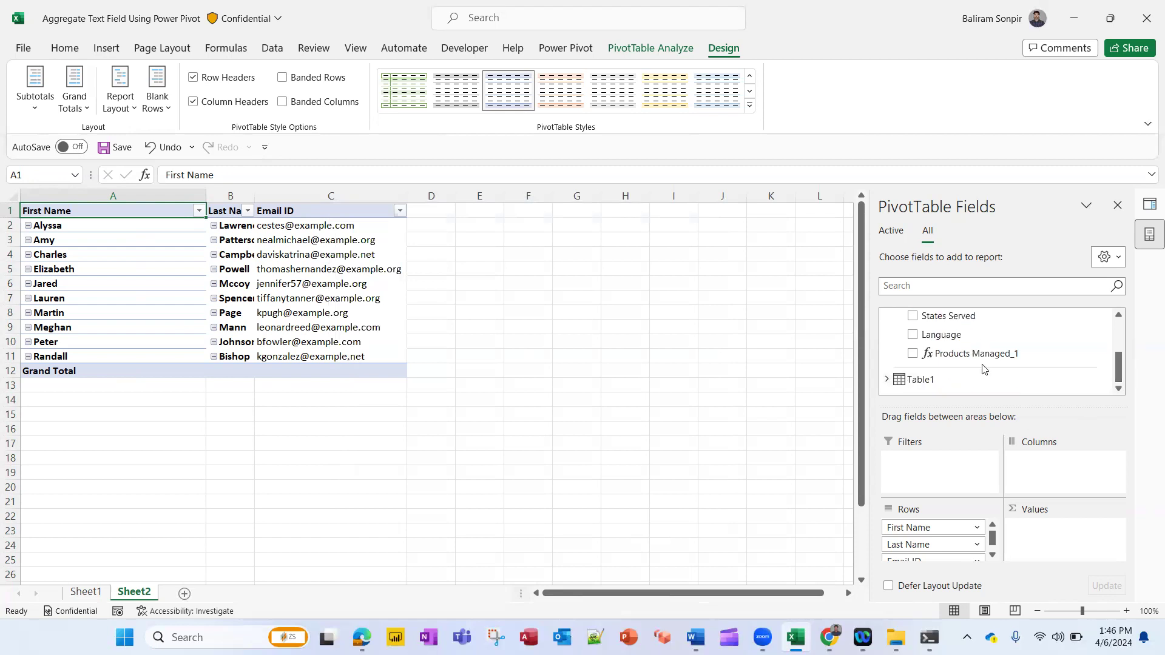
{"action": "left_click_drag", "start_coordinate": [968, 354], "coordinate": [1066, 542]}
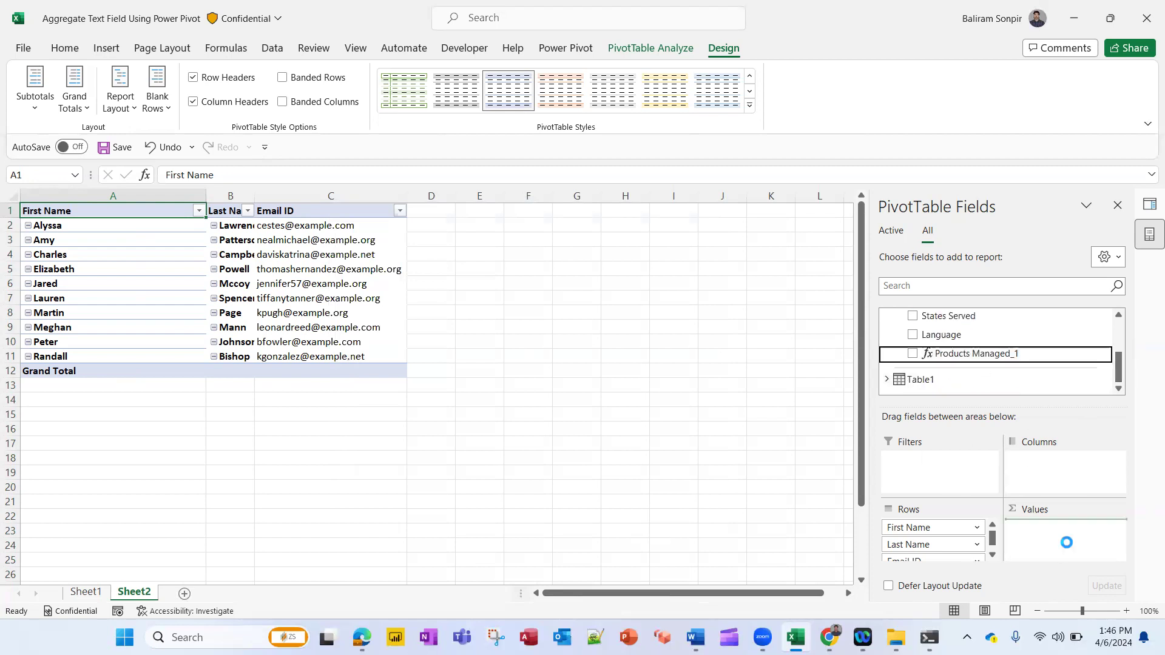
{"action": "left_click", "coordinate": [640, 414]}
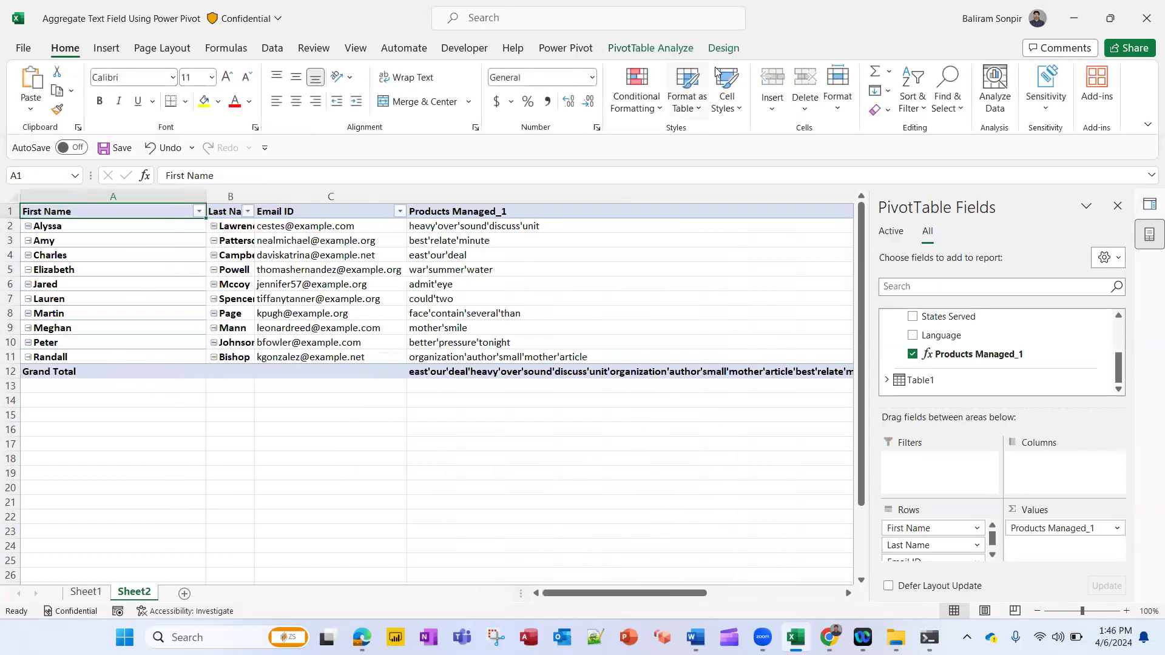
Turn off the PivotTable grand totals for rows and columns
{"action": "left_click", "coordinate": [723, 48]}
{"action": "left_click", "coordinate": [71, 109]}
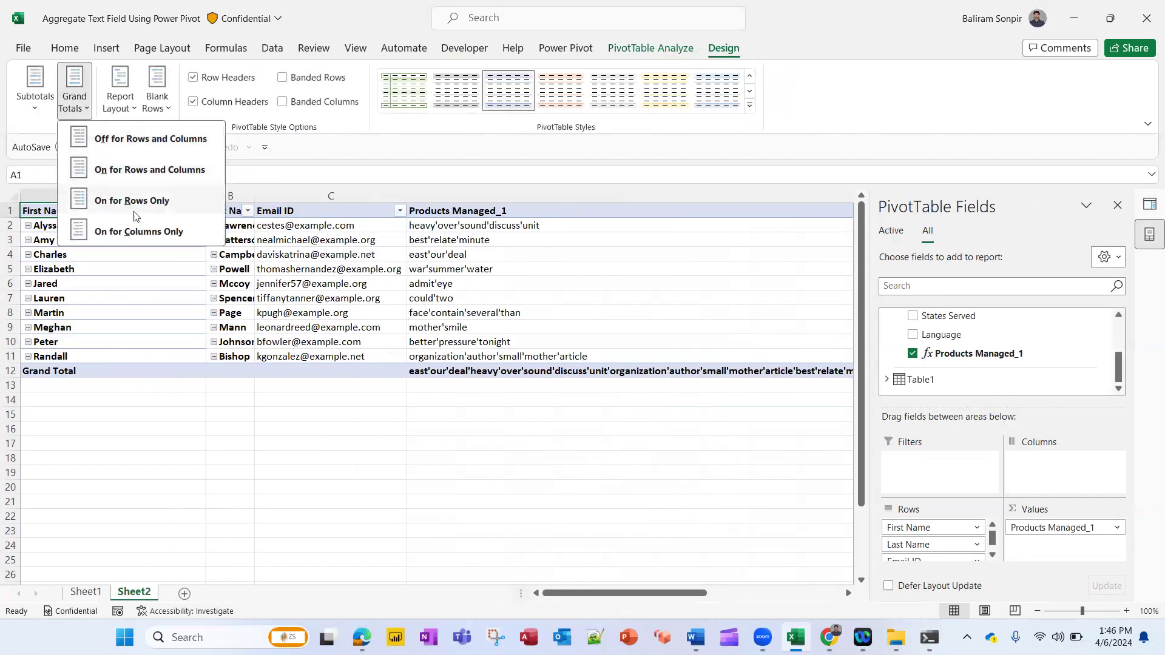
{"action": "left_click", "coordinate": [124, 138]}
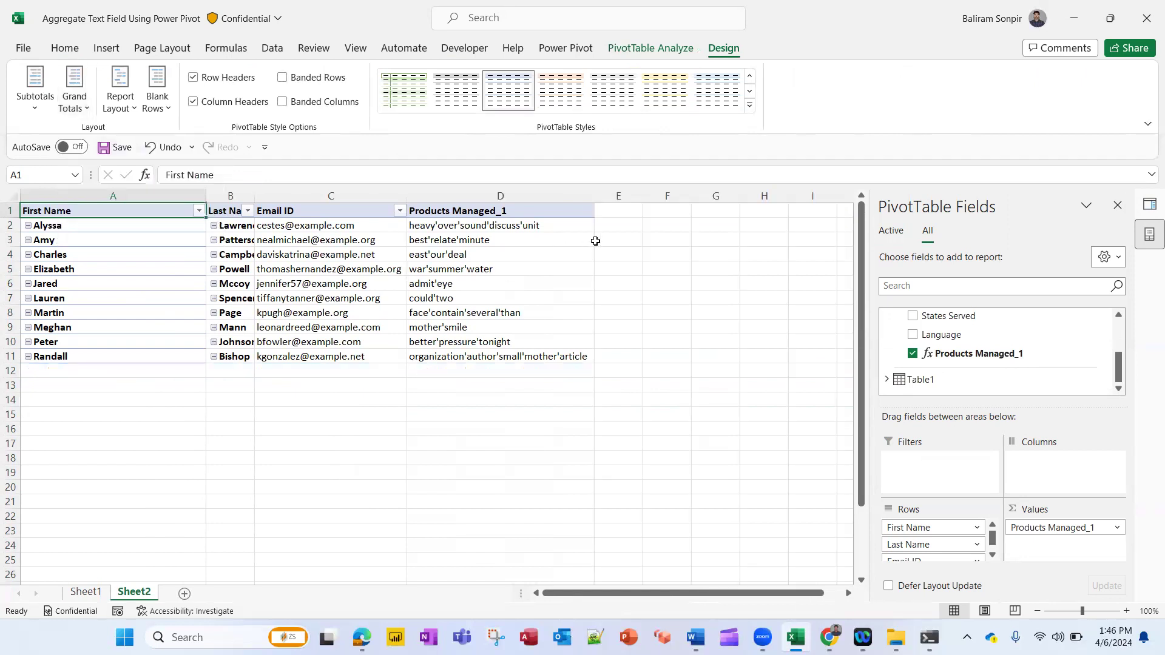
Edit the Products Managed_1 measure so its delimiter becomes a pipe "|" character
{"action": "left_click", "coordinate": [596, 240]}
{"action": "key", "text": "Left"}
{"action": "key", "text": "Left"}
{"action": "key", "text": "Down"}
{"action": "key", "text": "Right"}
{"action": "key", "text": "Right"}
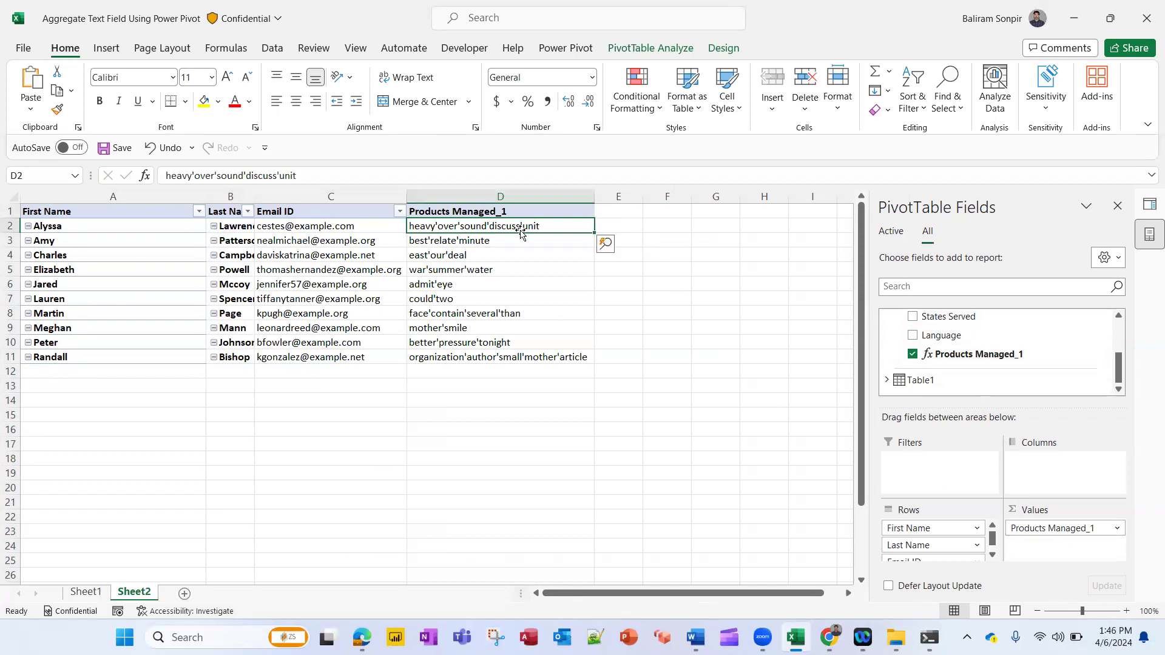
{"action": "left_click_drag", "start_coordinate": [1119, 368], "coordinate": [1124, 317]}
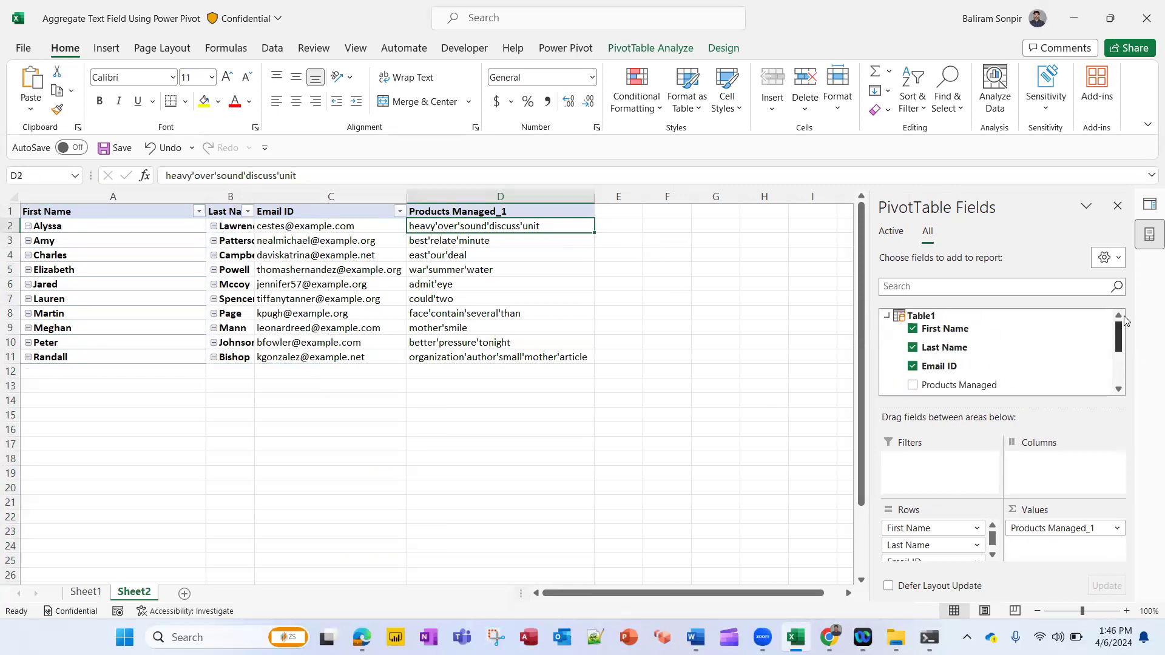
{"action": "scroll", "coordinate": [995, 355], "scroll_direction": "down", "scroll_amount": 3}
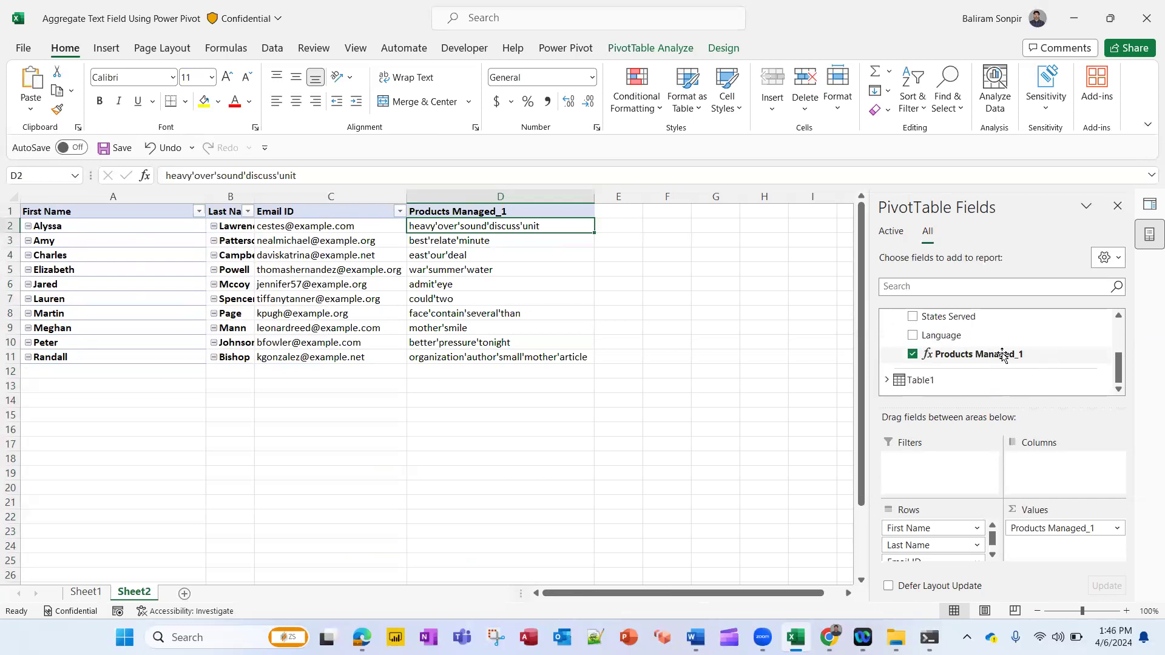
{"action": "right_click", "coordinate": [1002, 356]}
{"action": "left_click", "coordinate": [1057, 367]}
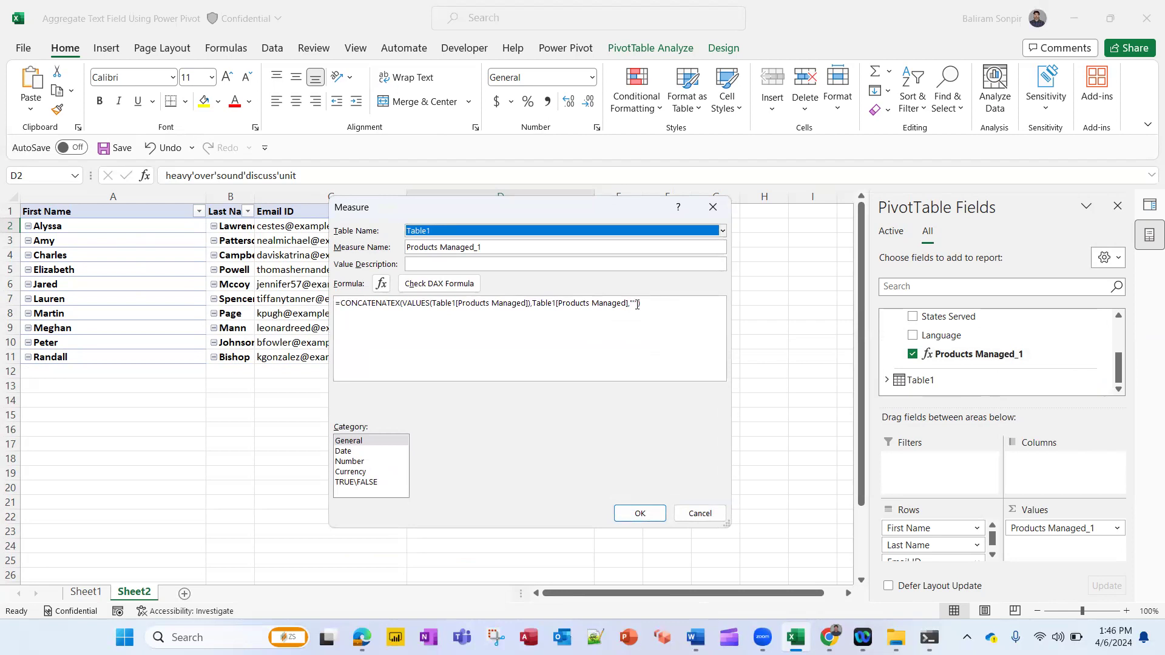
{"action": "left_click", "coordinate": [636, 304]}
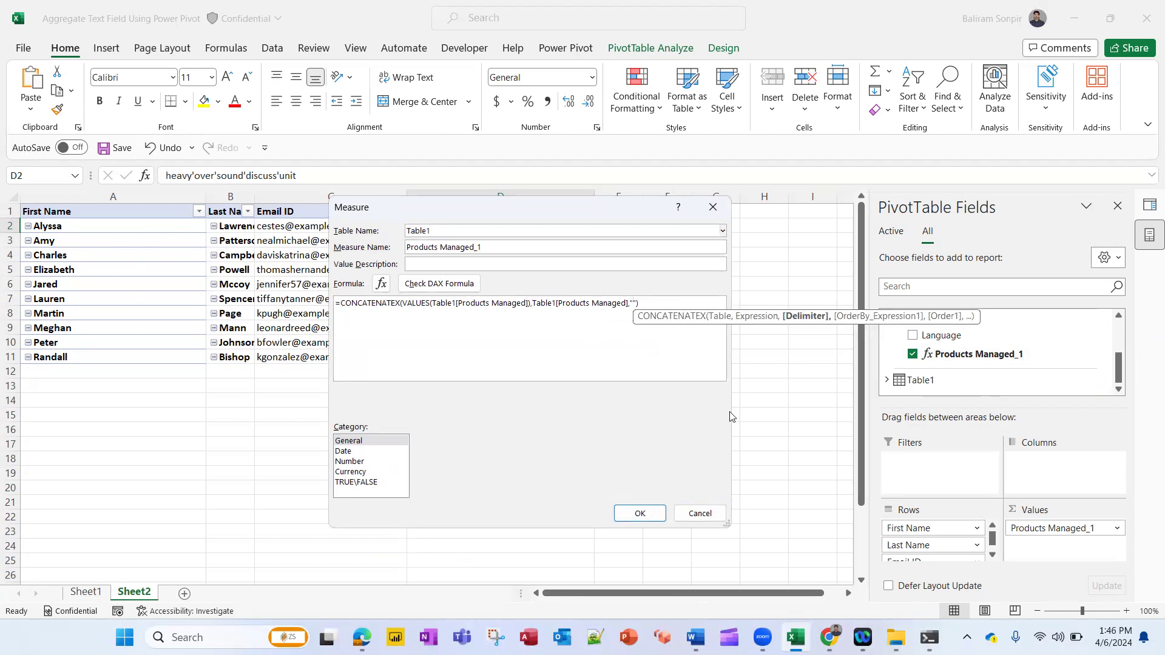
{"action": "type", "text": "'"}
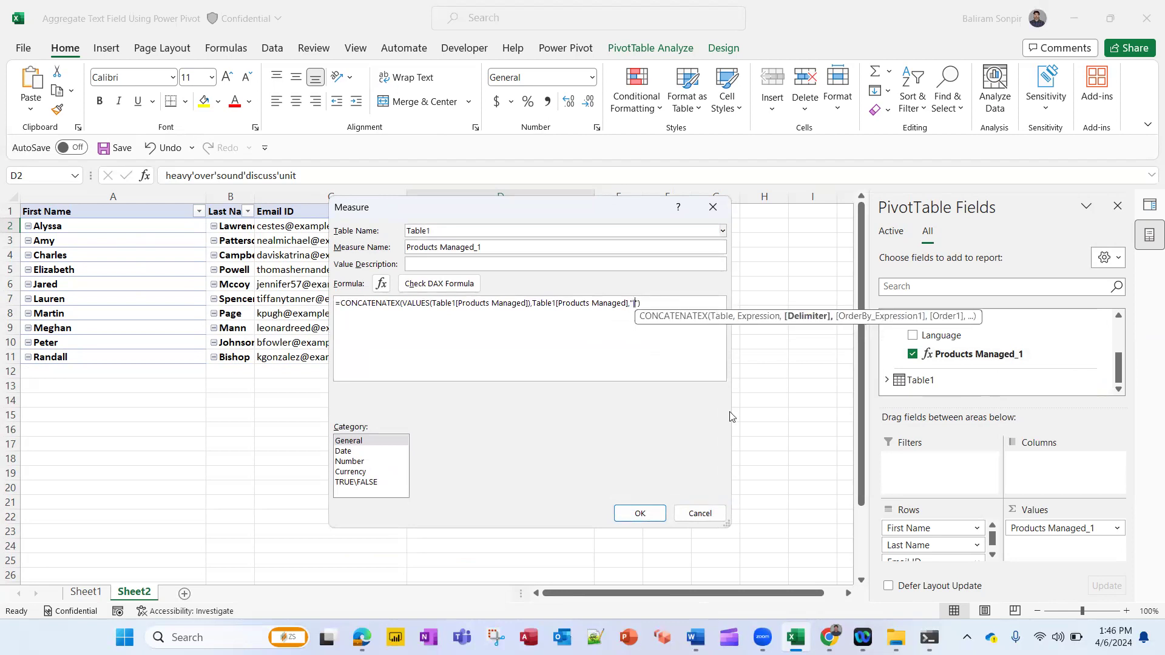
{"action": "left_click", "coordinate": [640, 514]}
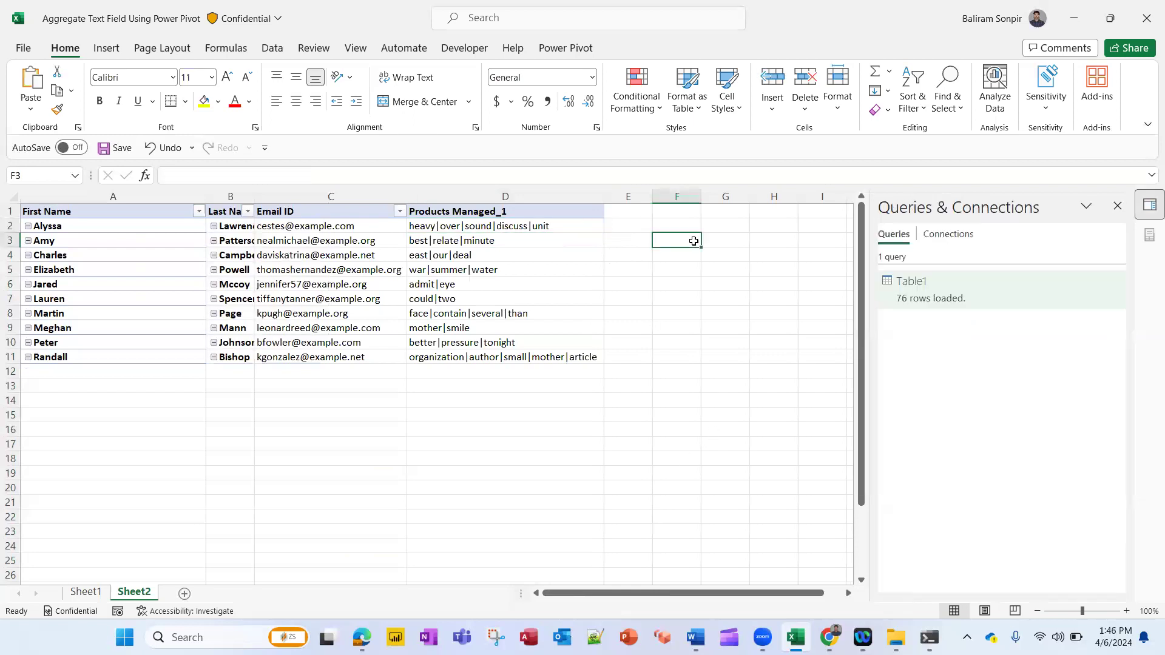
Inspect the combined Products Managed_1 values in the PivotTable cells
{"action": "key", "text": "Up"}
{"action": "key", "text": "Down"}
{"action": "key", "text": "Down"}
{"action": "key", "text": "Down"}
{"action": "key", "text": "Up"}
{"action": "key", "text": "Right"}
{"action": "key", "text": "Right"}
{"action": "key", "text": "Right"}
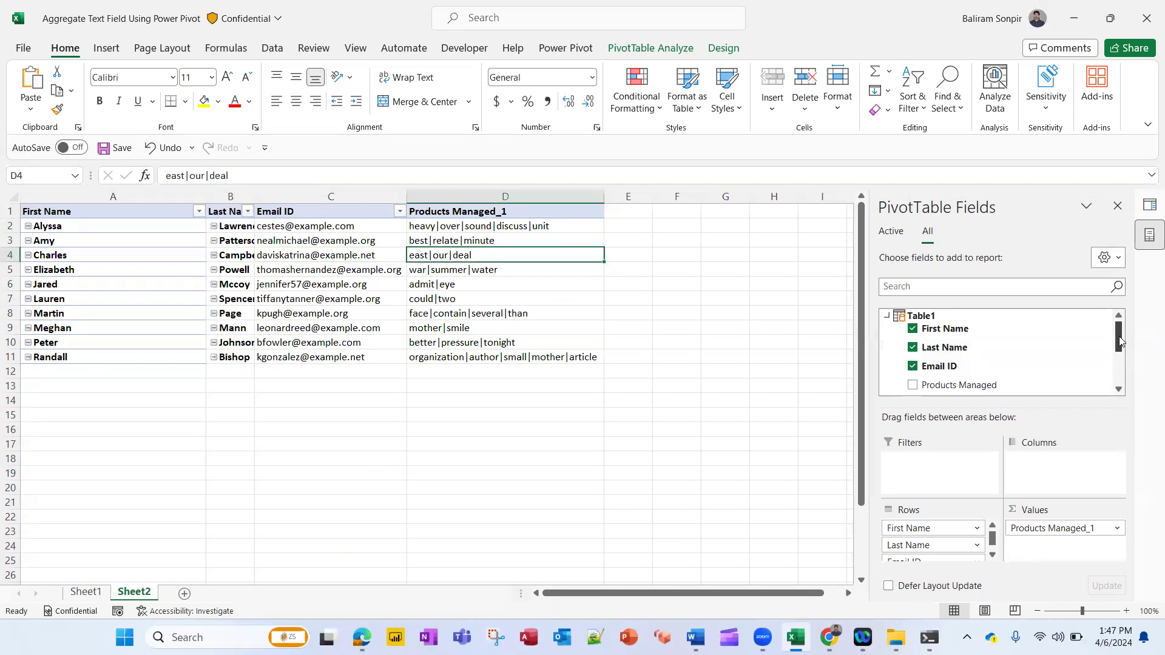
Add a new measure to Table1 named States Served 1
{"action": "left_click_drag", "start_coordinate": [1119, 341], "coordinate": [1119, 394]}
{"action": "scroll", "coordinate": [938, 364], "scroll_direction": "up", "scroll_amount": 2}
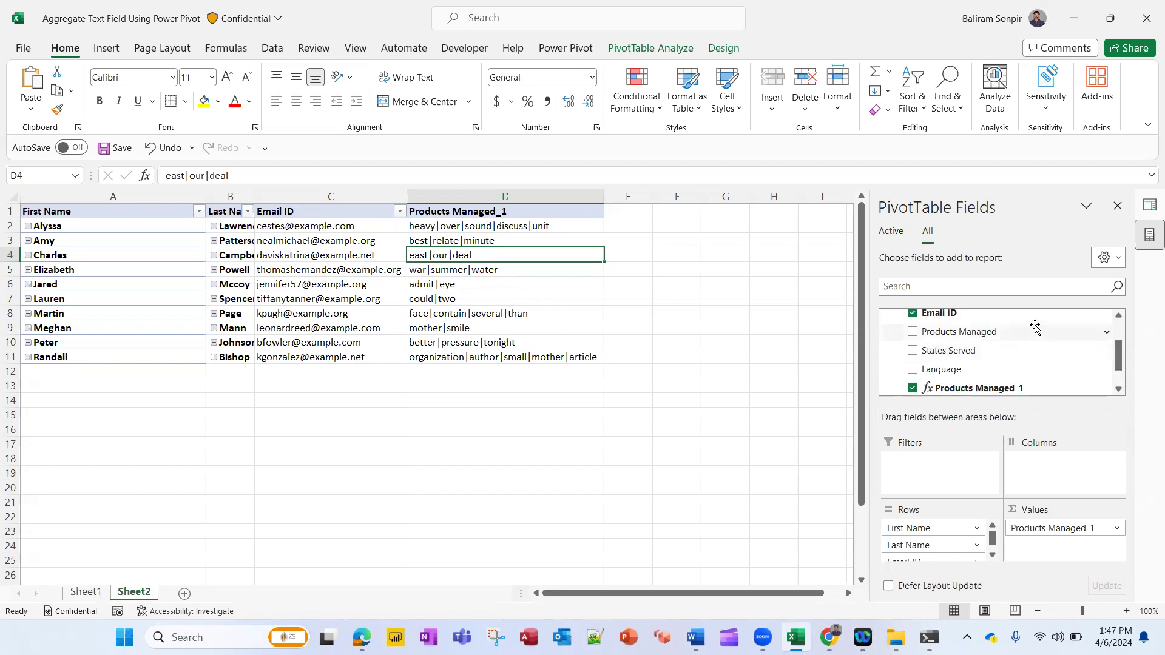
{"action": "scroll", "coordinate": [1016, 333], "scroll_direction": "up", "scroll_amount": 2}
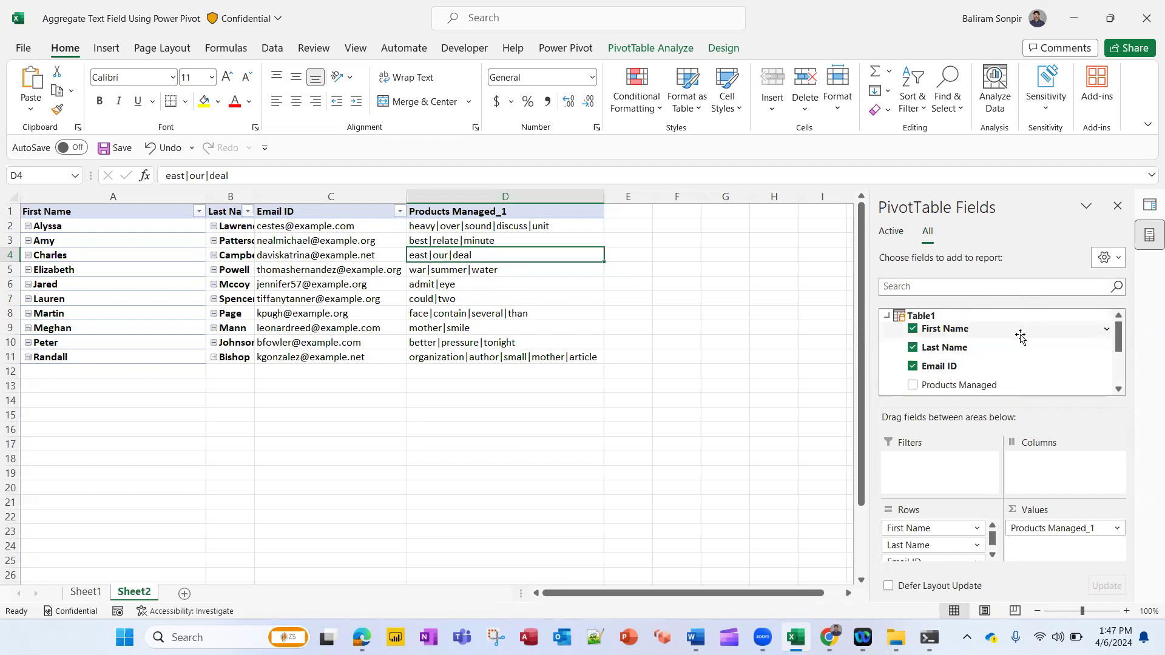
{"action": "right_click", "coordinate": [922, 320]}
{"action": "left_click", "coordinate": [970, 325]}
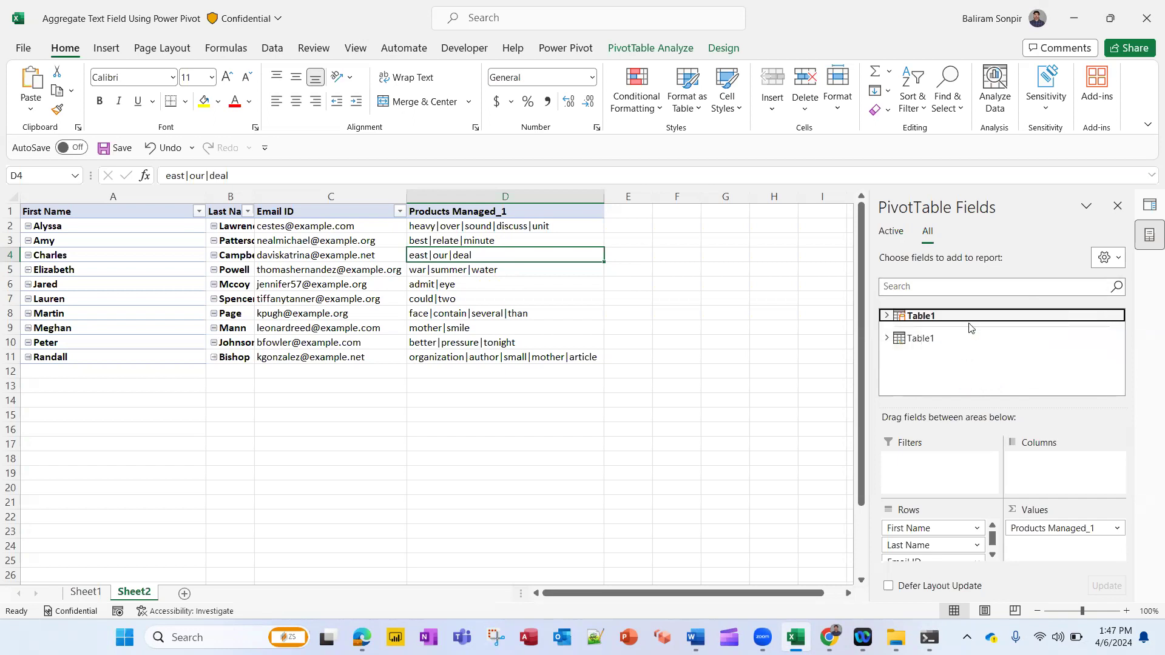
{"action": "left_click", "coordinate": [479, 247]}
{"action": "type", "text": "Served 1"}
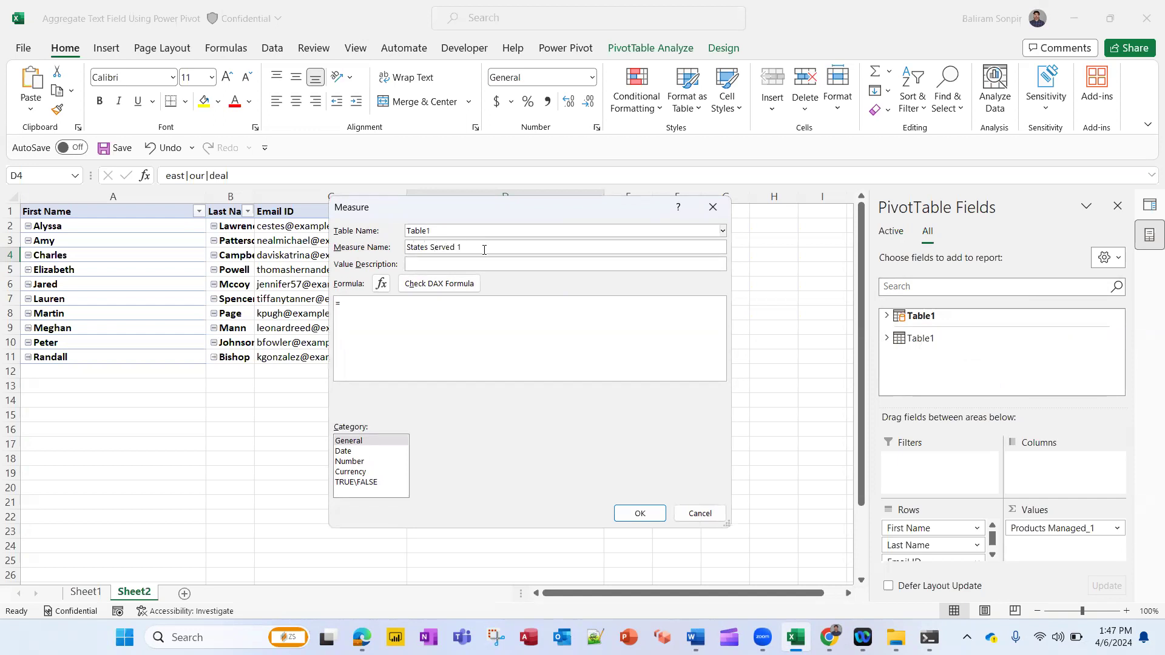
Start its formula with CONCATENATEX over VALUES of Table1[States Served]
{"action": "type", "text": "con"}
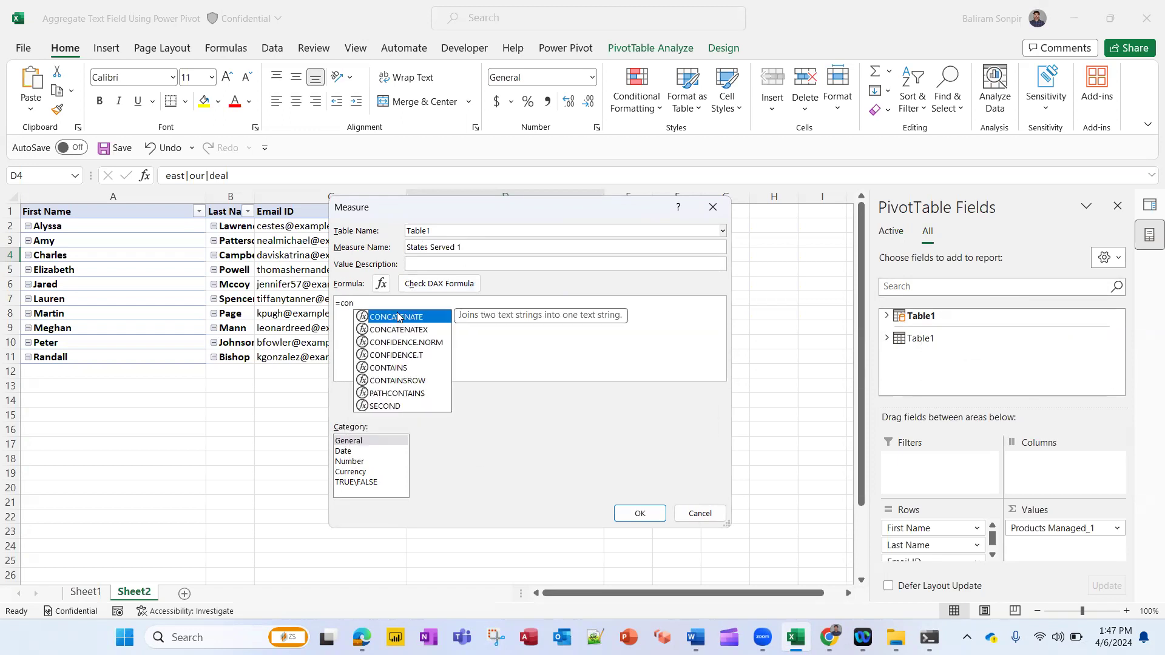
{"action": "key", "text": "Down"}
{"action": "double_click", "coordinate": [426, 330]}
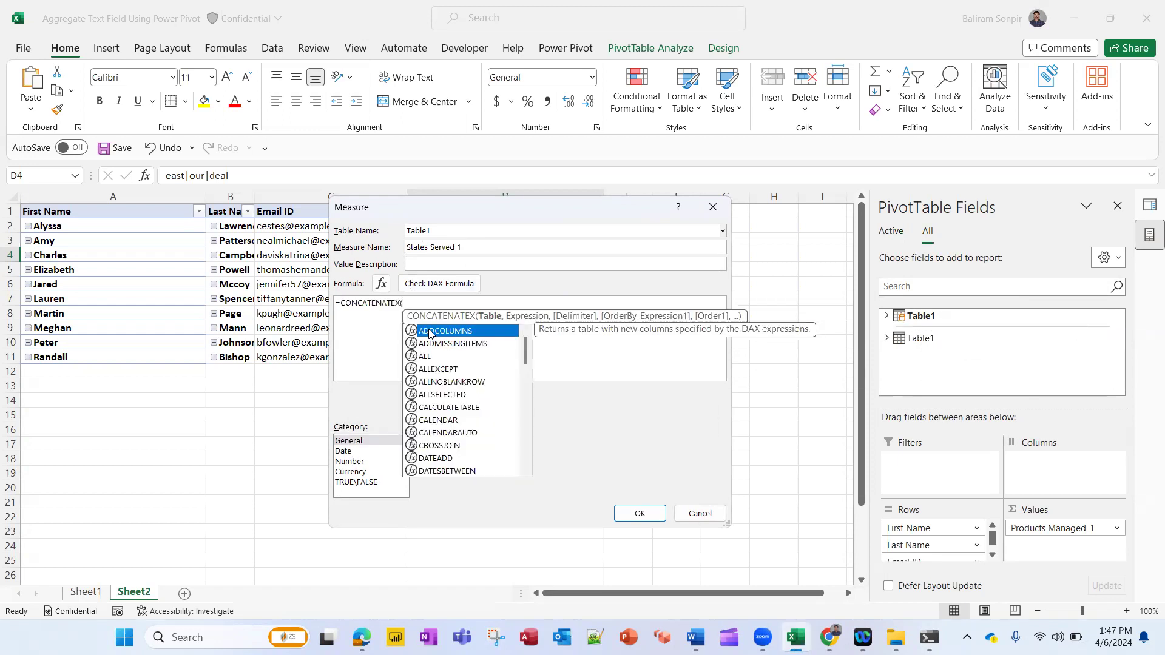
{"action": "type", "text": "val"}
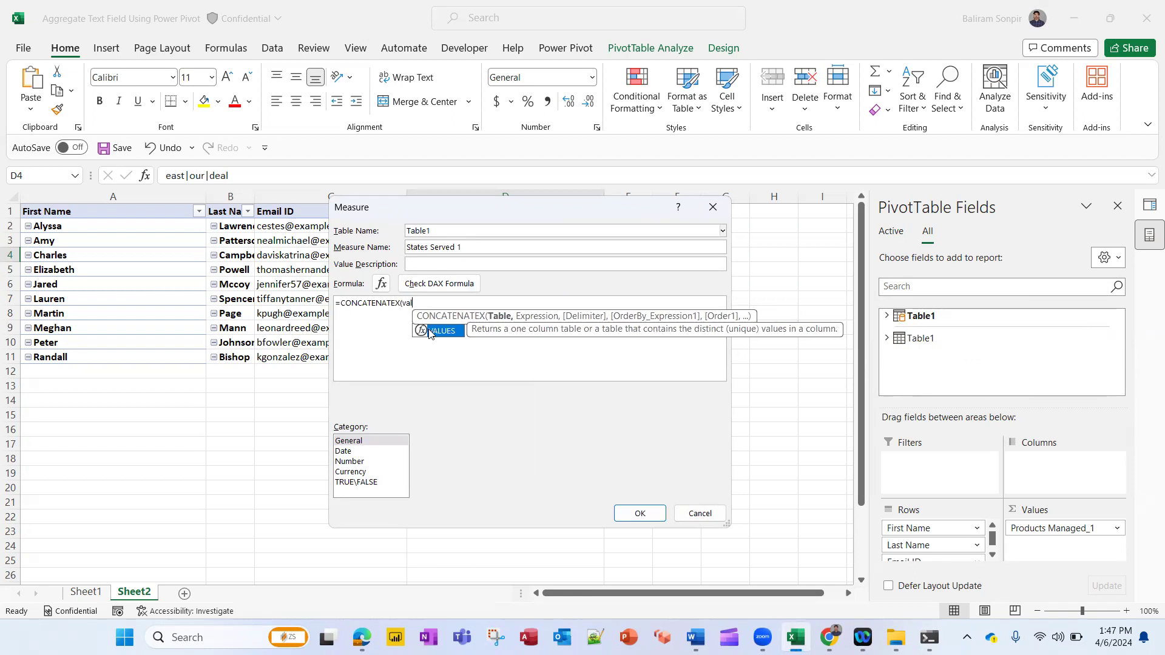
{"action": "key", "text": "Tab"}
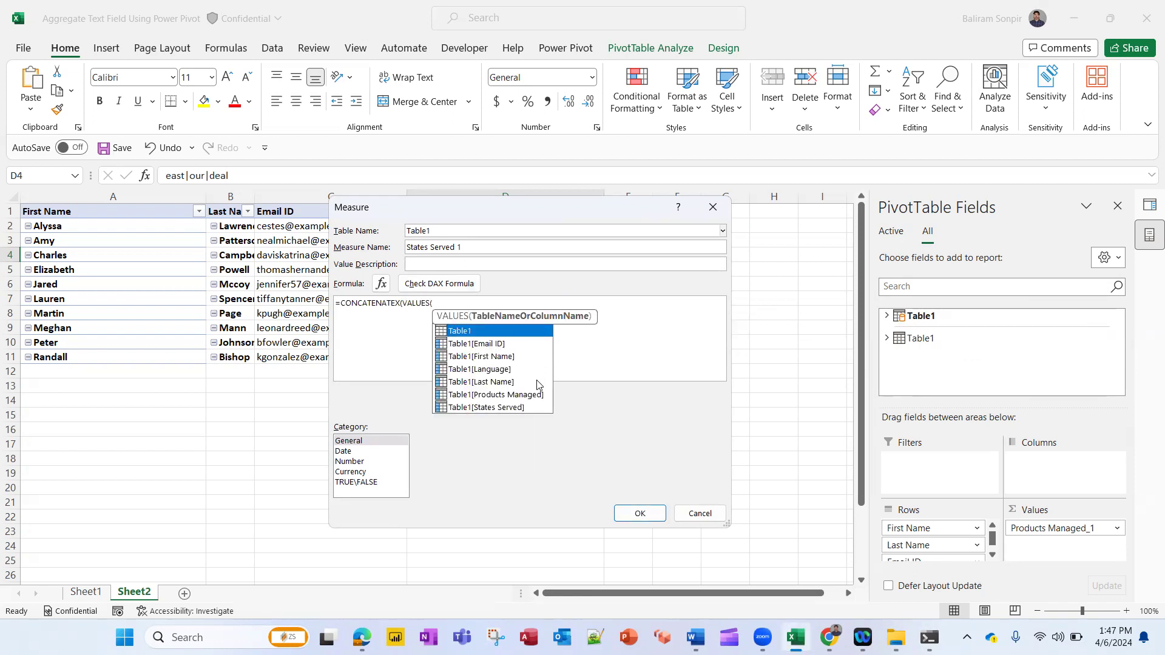
{"action": "double_click", "coordinate": [494, 407]}
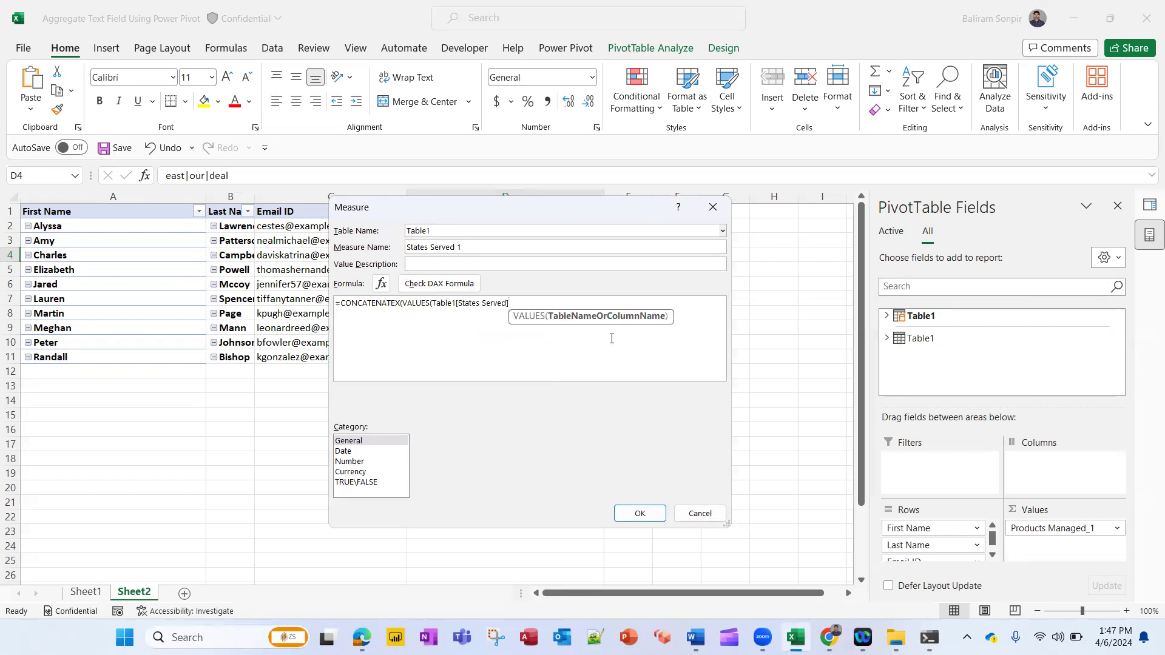
{"action": "type", "text": "),"}
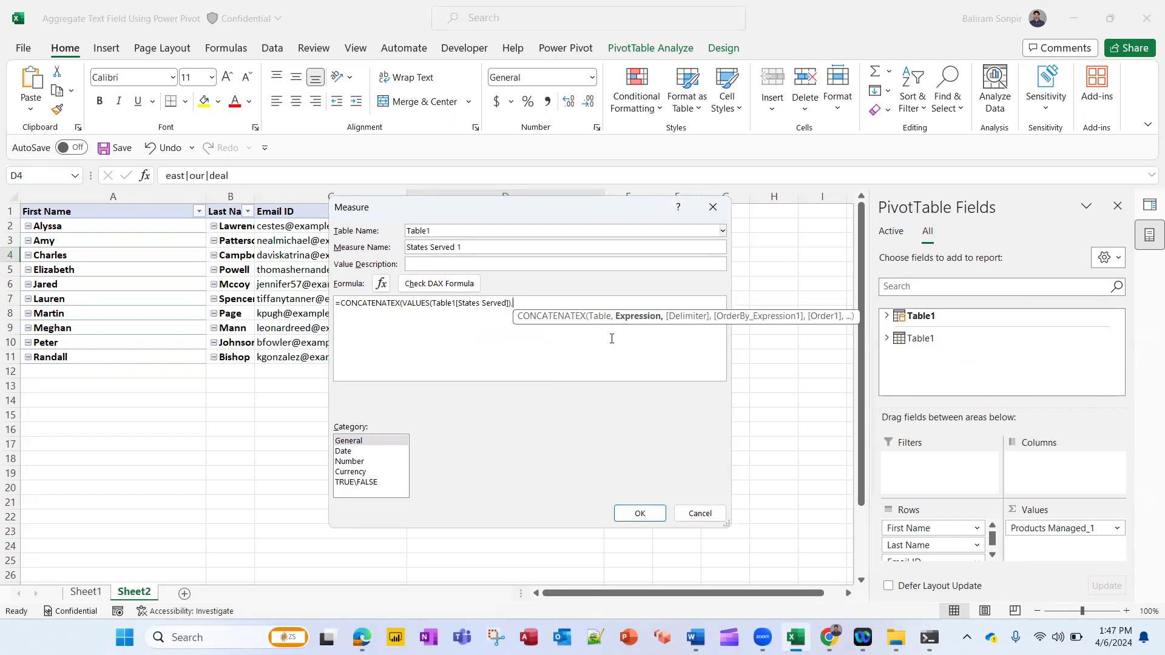
{"action": "type", "text": "tabl"}
Finish the formula with Table1[Products Managed] as expression and "|" as delimiter, and save the measure anyway
{"action": "key", "text": "Down"}
{"action": "key", "text": "Down"}
{"action": "key", "text": "Down"}
{"action": "key", "text": "Down"}
{"action": "key", "text": "Down"}
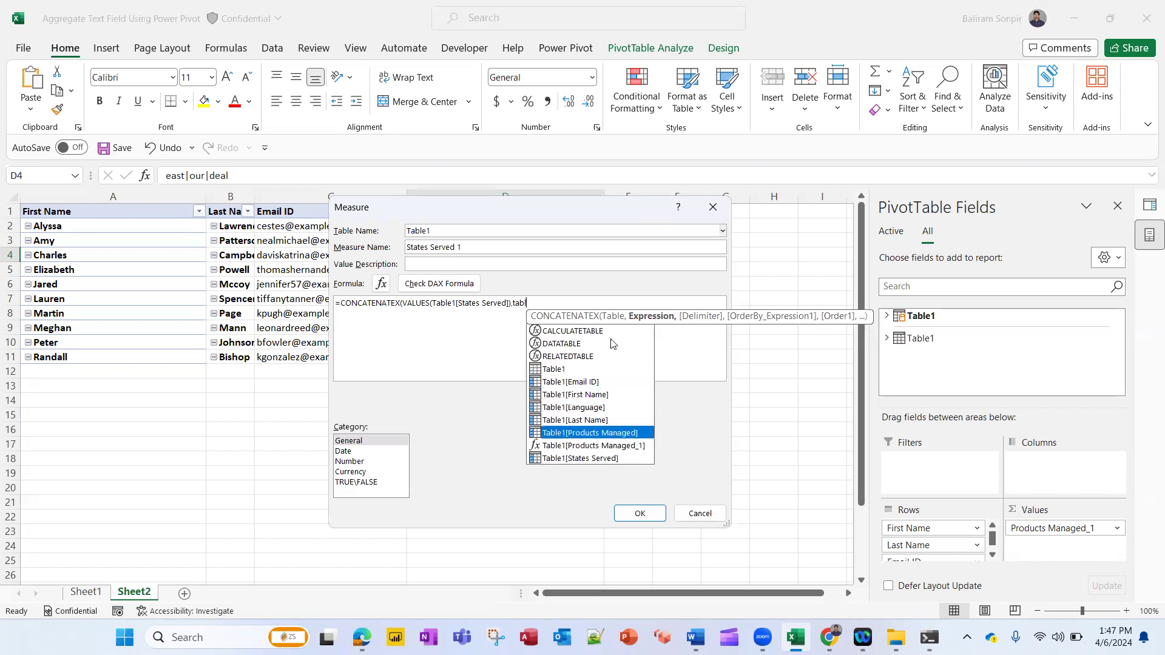
{"action": "double_click", "coordinate": [615, 434]}
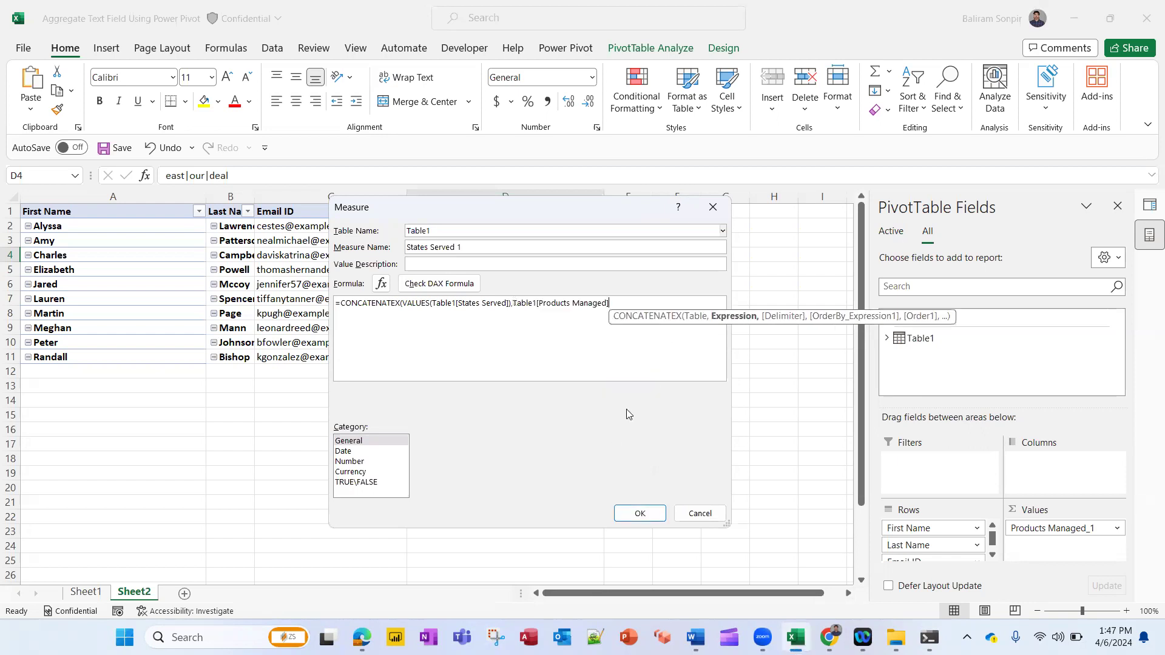
{"action": "type", "text": ",\"|\")"}
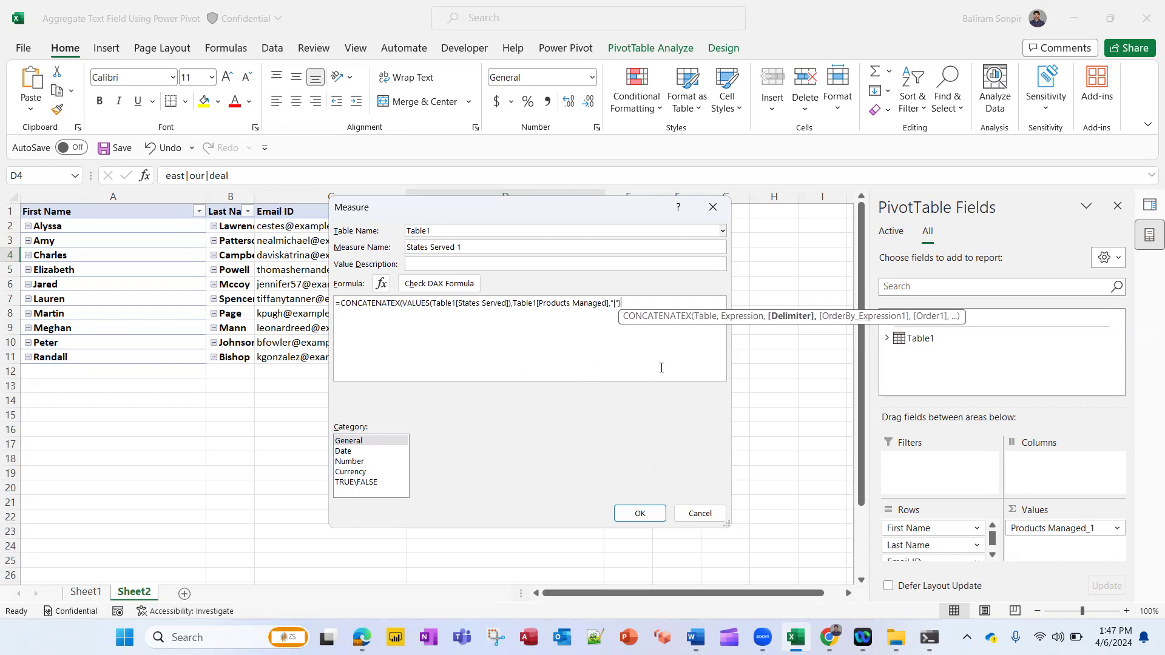
{"action": "left_click", "coordinate": [649, 514]}
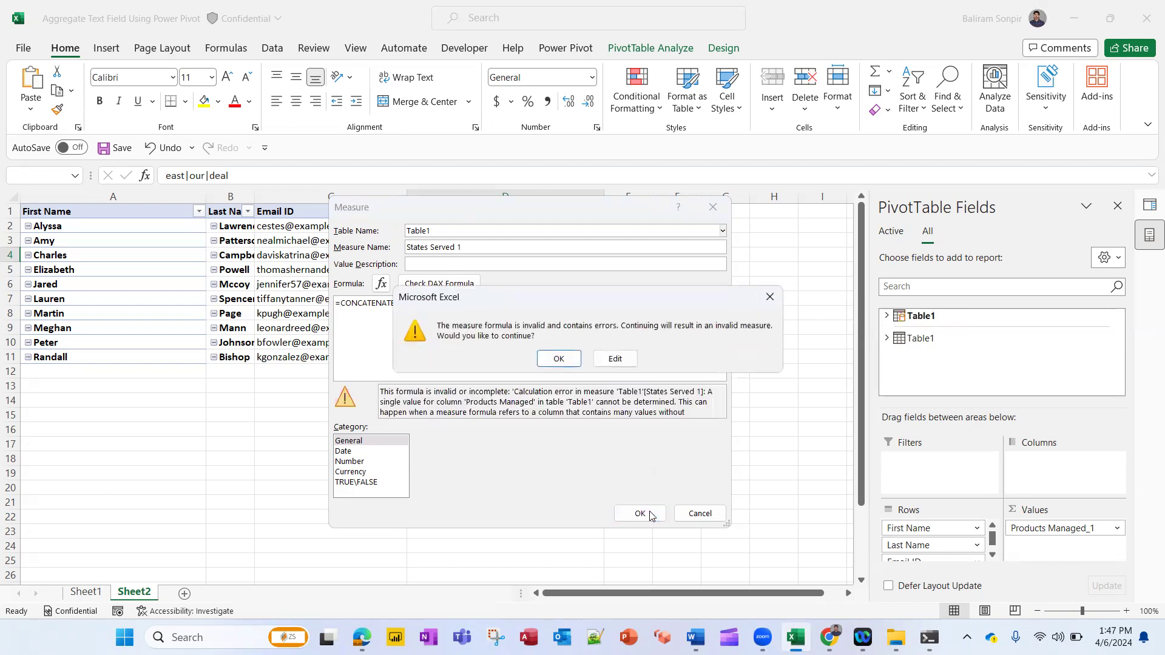
{"action": "left_click", "coordinate": [558, 359]}
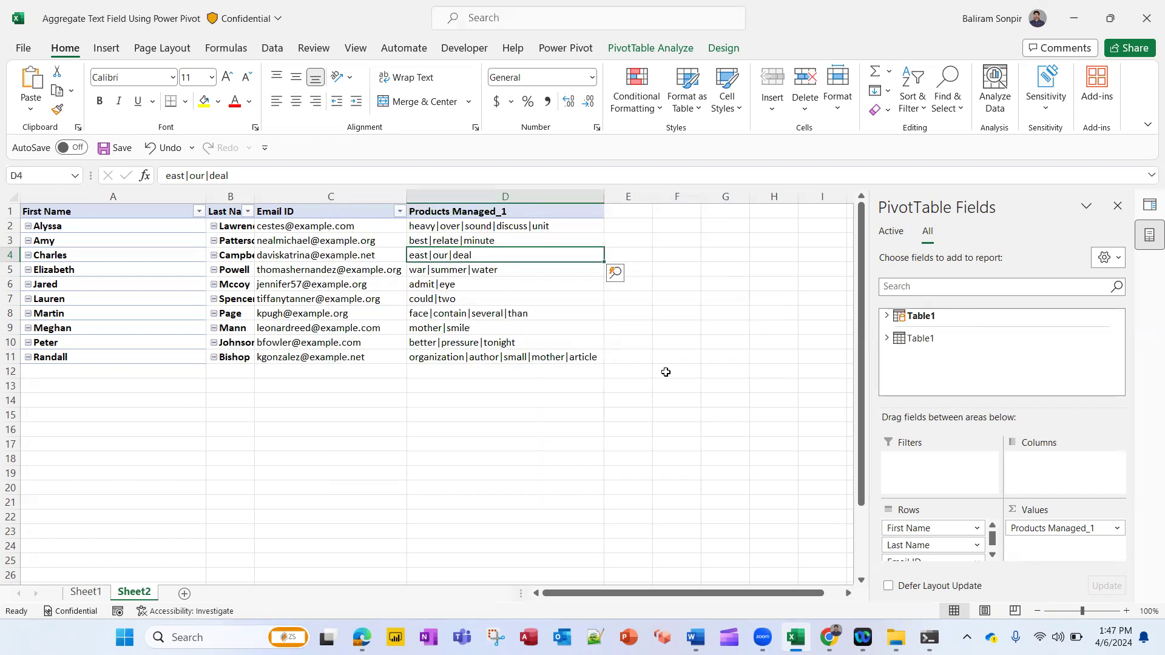
Try to add the States Served 1 measure to the PivotTable
{"action": "left_click", "coordinate": [886, 315]}
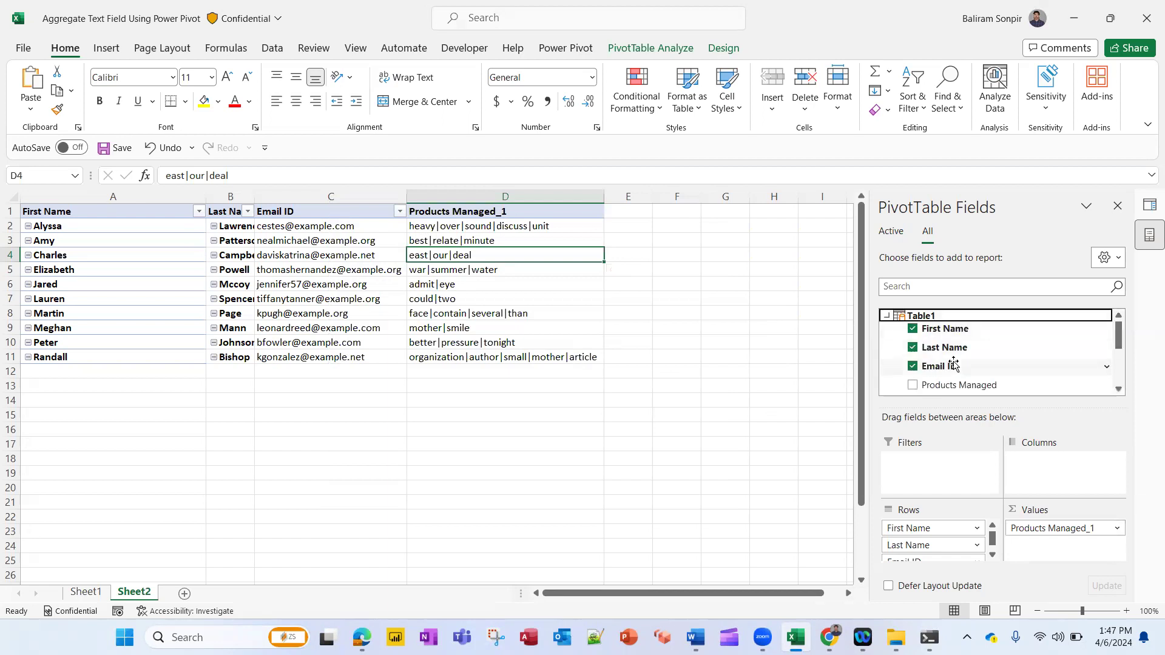
{"action": "scroll", "coordinate": [897, 358], "scroll_direction": "down", "scroll_amount": 3}
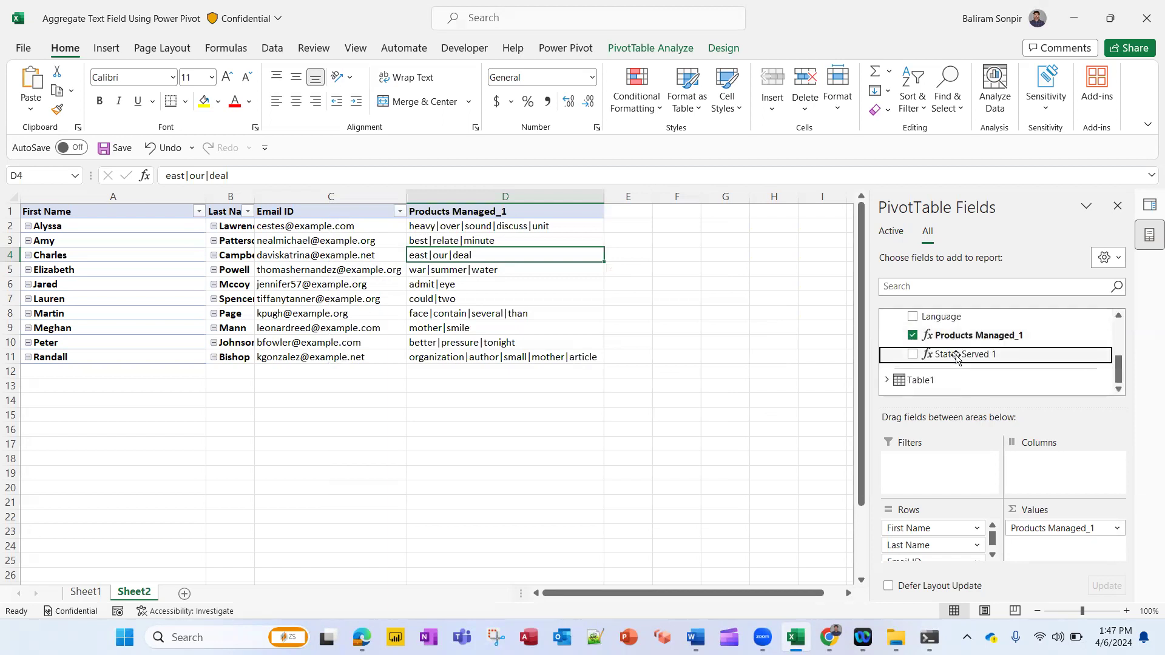
{"action": "left_click", "coordinate": [910, 353]}
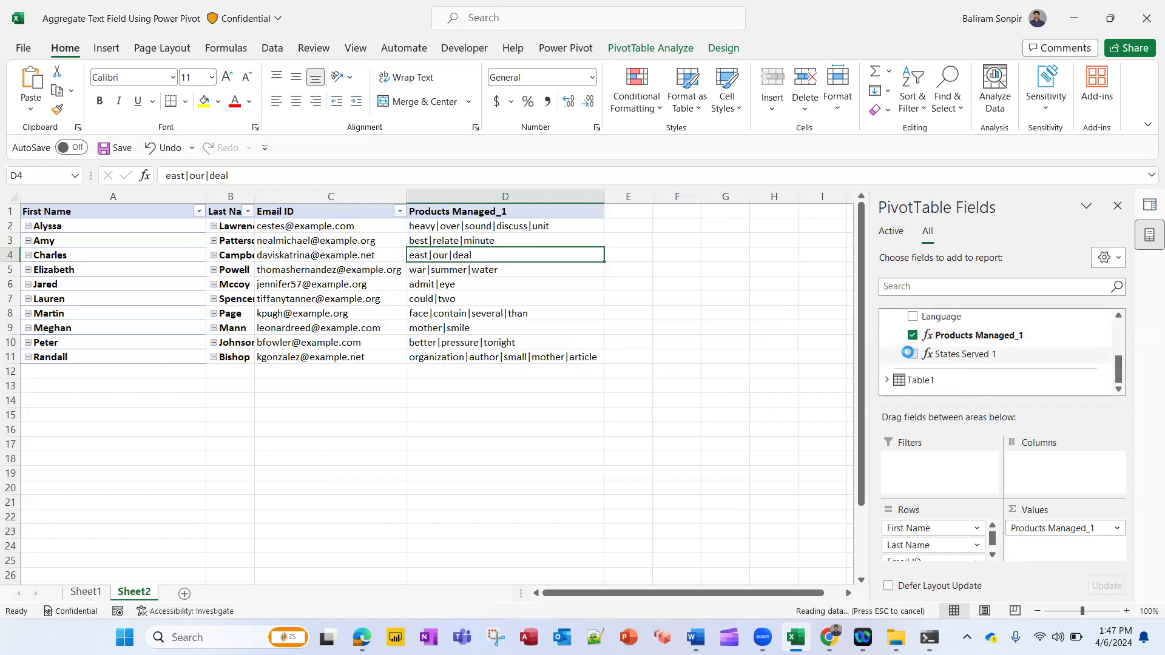
Edit the States Served 1 measure, retype the "|" delimiter ending, and save it anyway
{"action": "right_click", "coordinate": [944, 358]}
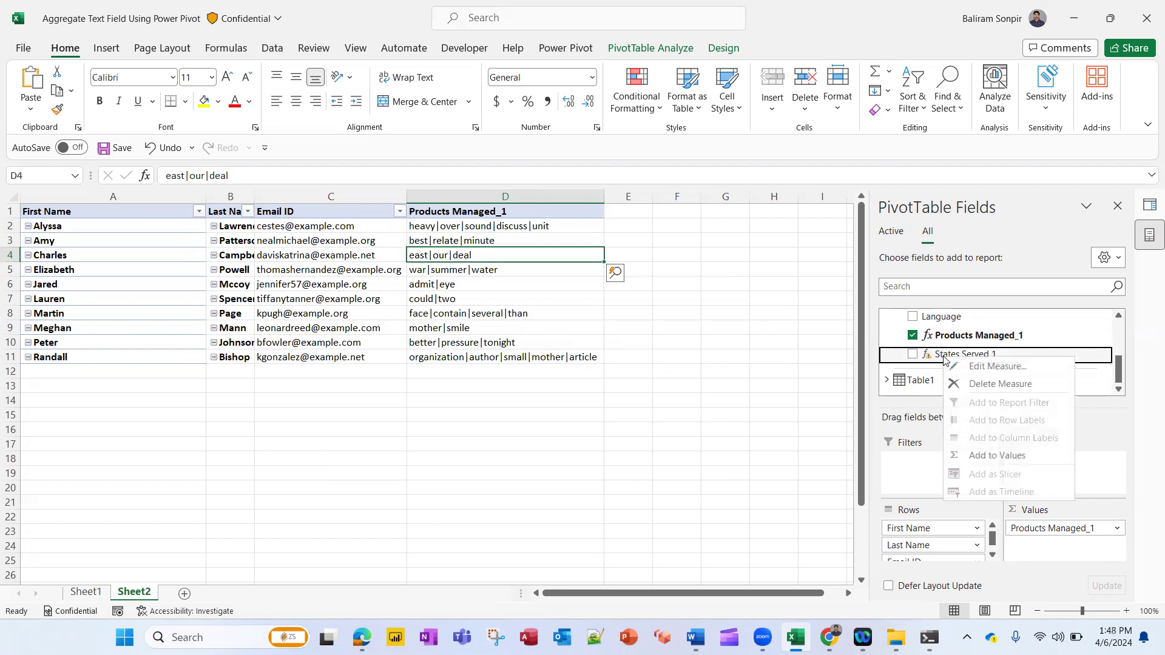
{"action": "left_click", "coordinate": [995, 366]}
{"action": "left_click", "coordinate": [513, 303]}
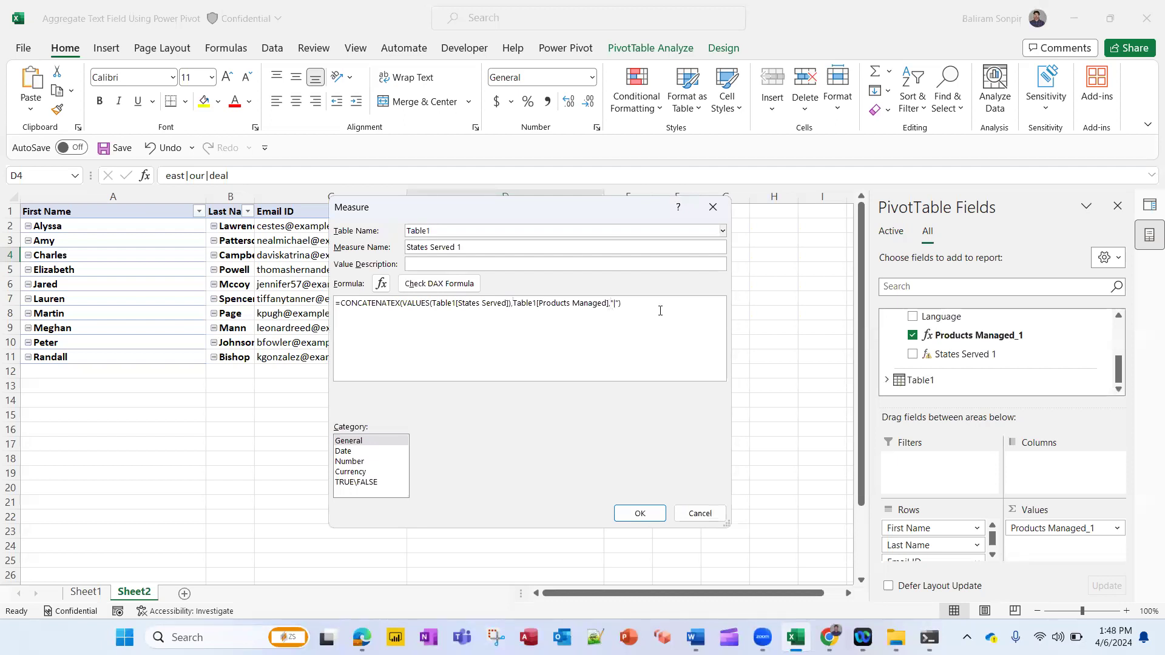
{"action": "key", "text": "BackSpace"}
{"action": "key", "text": "BackSpace"}
{"action": "key", "text": "BackSpace"}
{"action": "key", "text": "BackSpace"}
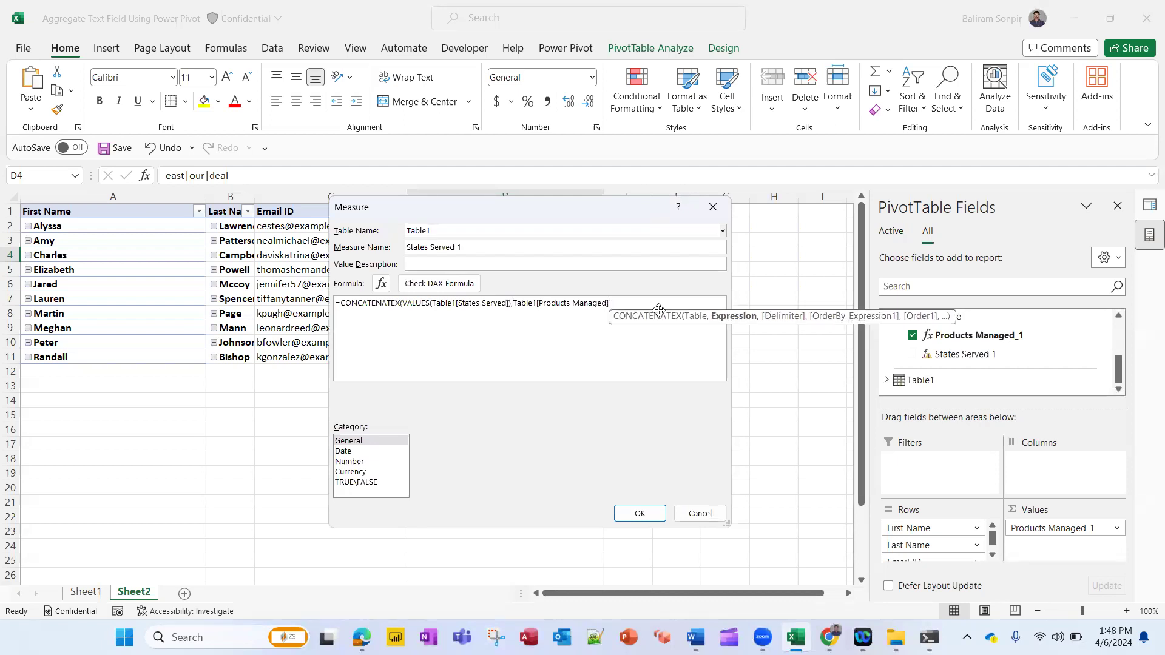
{"action": "type", "text": "\""}
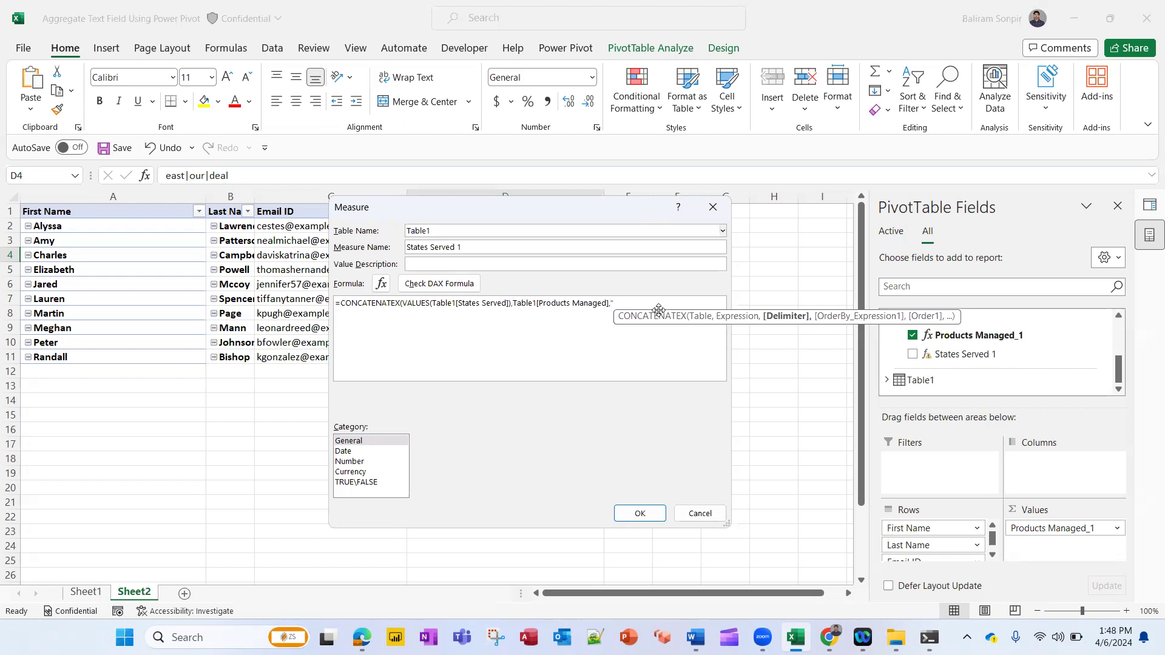
{"action": "type", "text": "|\")"}
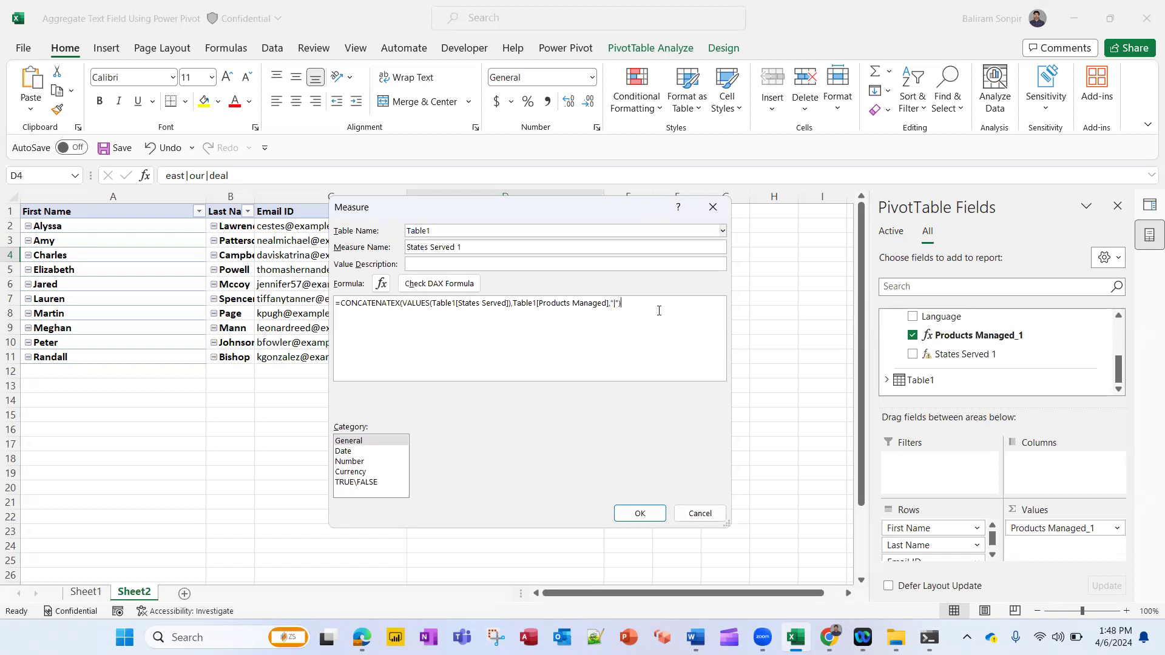
{"action": "left_click", "coordinate": [640, 514]}
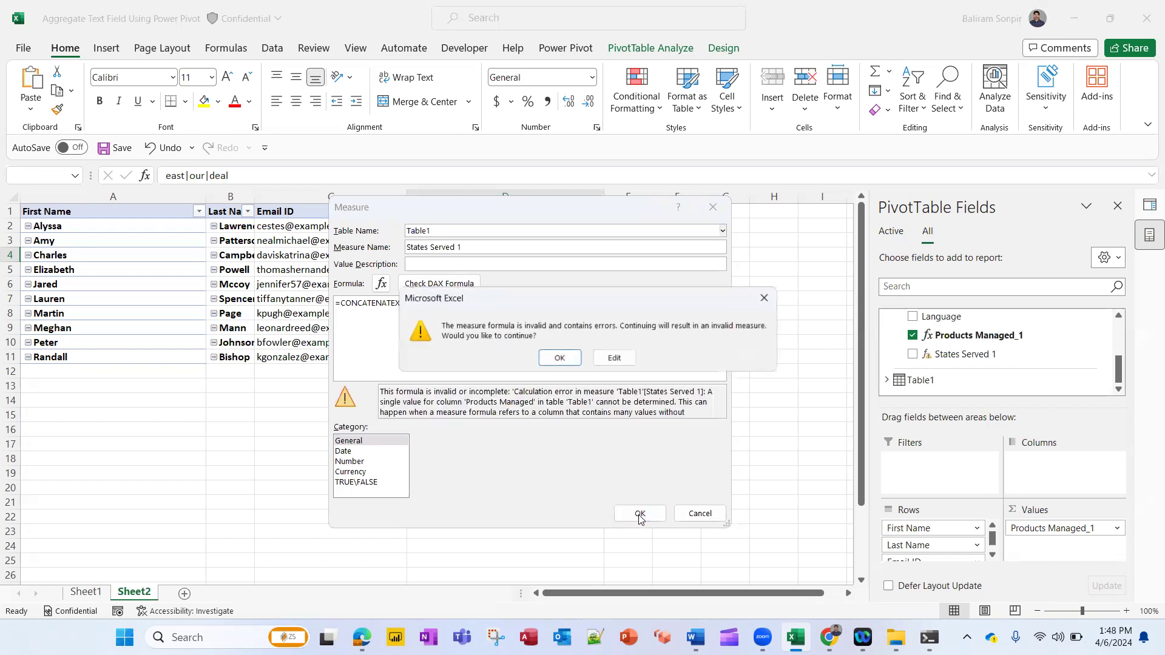
{"action": "left_click", "coordinate": [558, 359]}
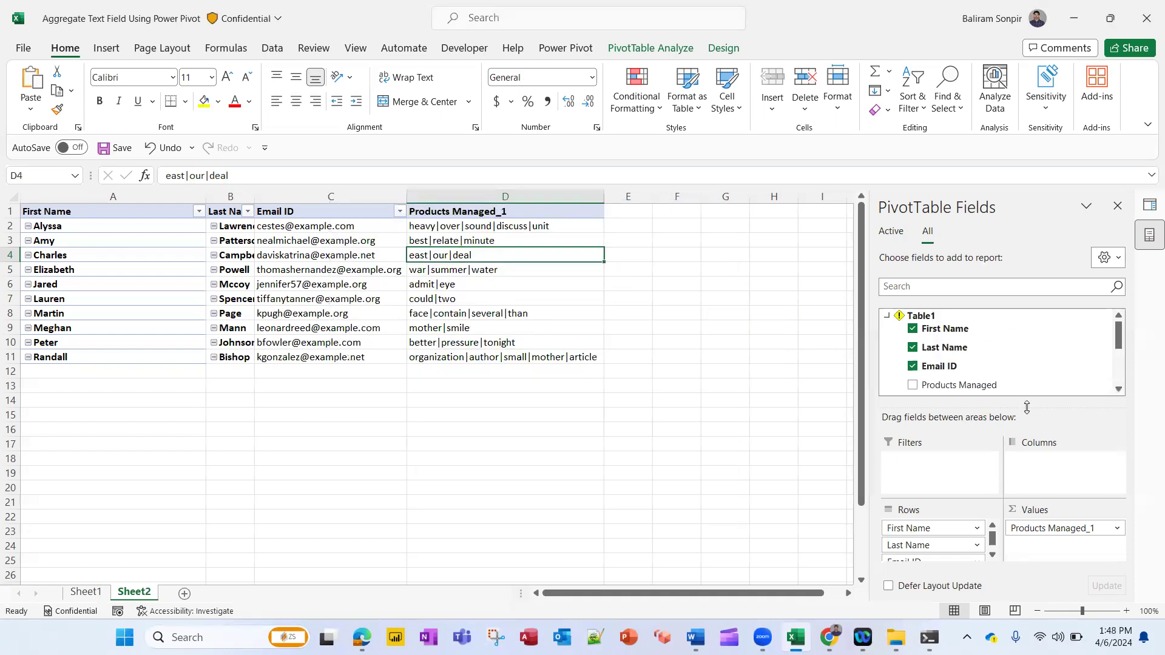
Delete the States Served 1 measure
{"action": "scroll", "coordinate": [1037, 382], "scroll_direction": "down", "scroll_amount": 5}
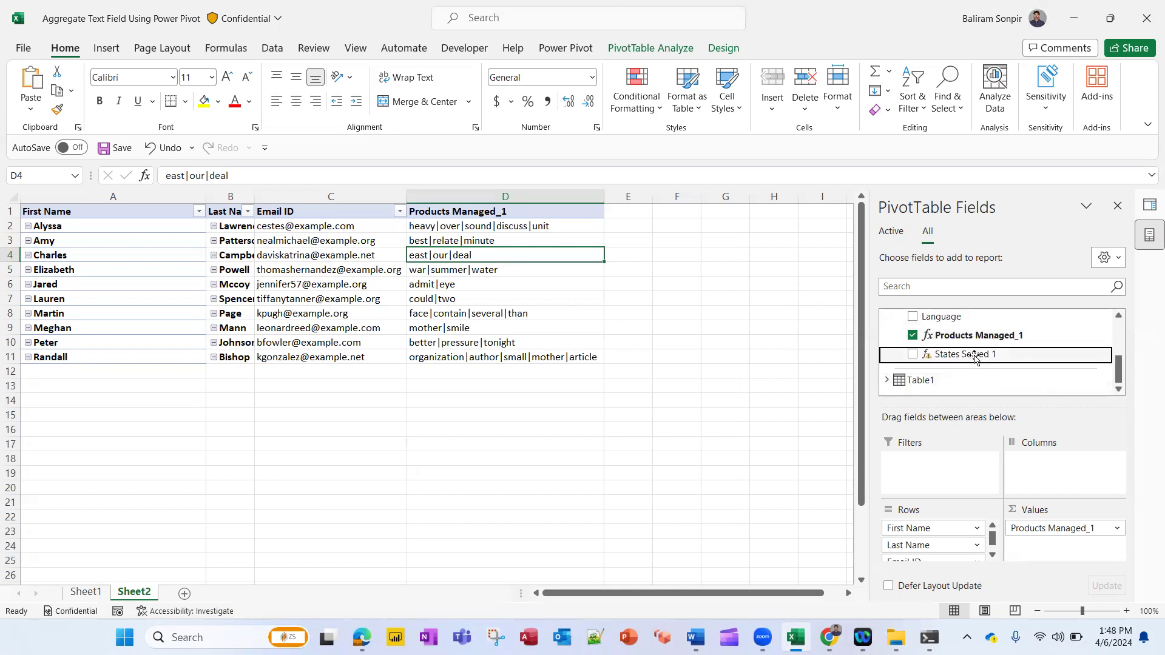
{"action": "right_click", "coordinate": [975, 357]}
{"action": "left_click", "coordinate": [1038, 383]}
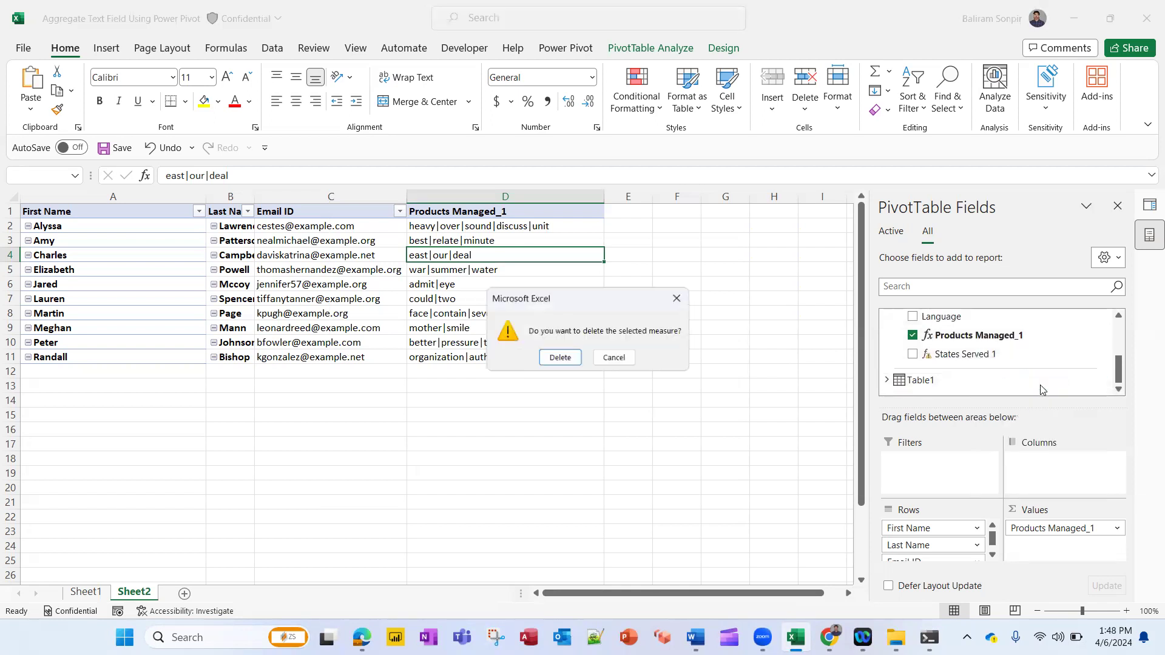
{"action": "left_click", "coordinate": [552, 358]}
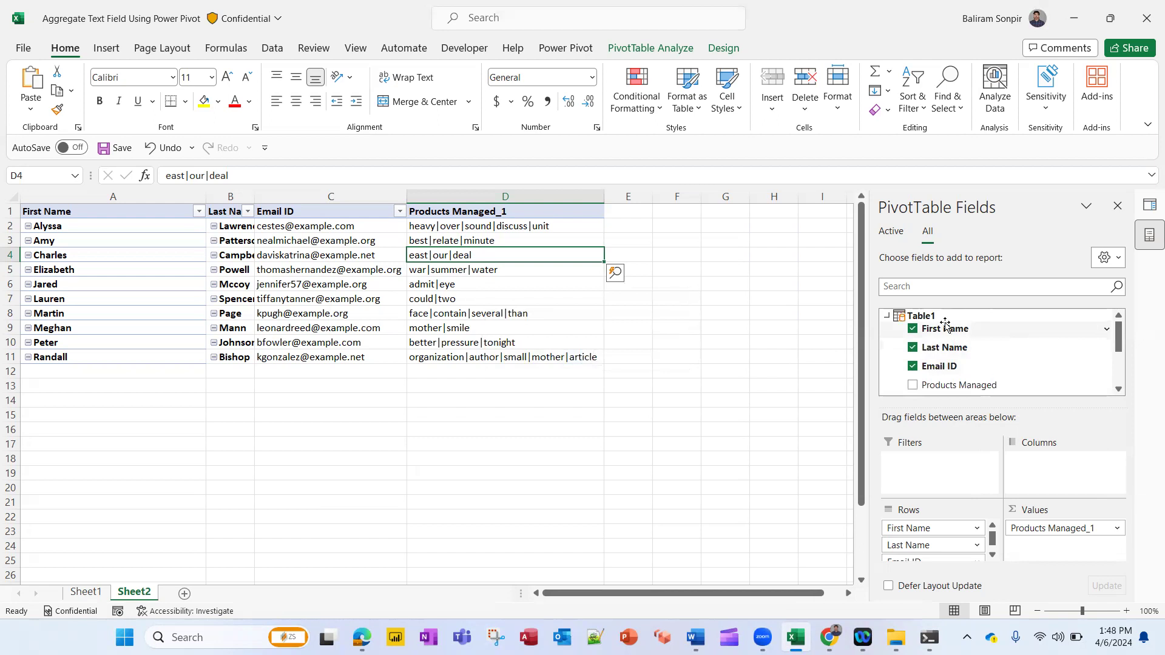
Create a fresh Table1 measure named States Served 1
{"action": "right_click", "coordinate": [943, 320]}
{"action": "left_click", "coordinate": [982, 325]}
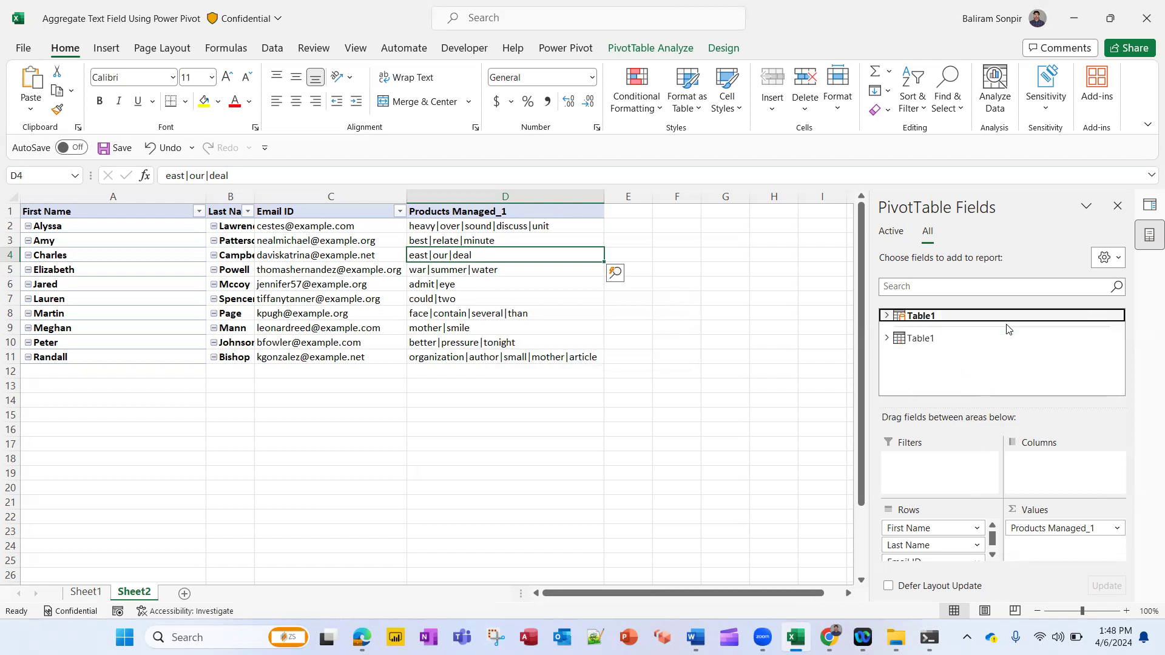
{"action": "left_click", "coordinate": [492, 247]}
{"action": "type", "text": "States Served 1"}
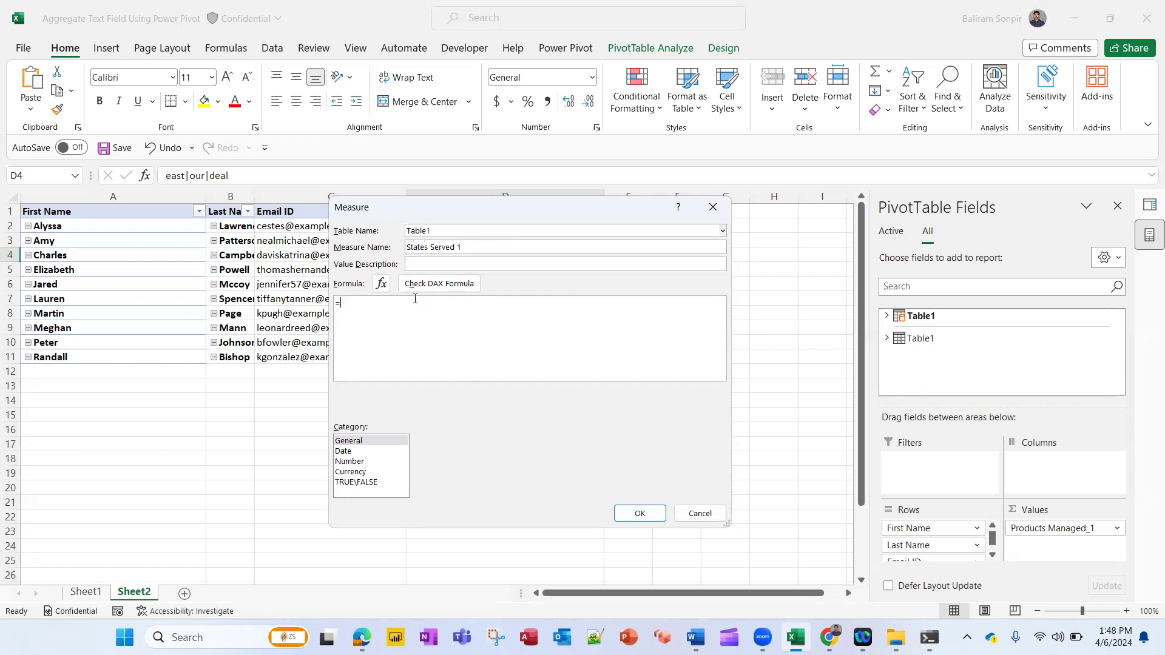
{"action": "type", "text": "con"}
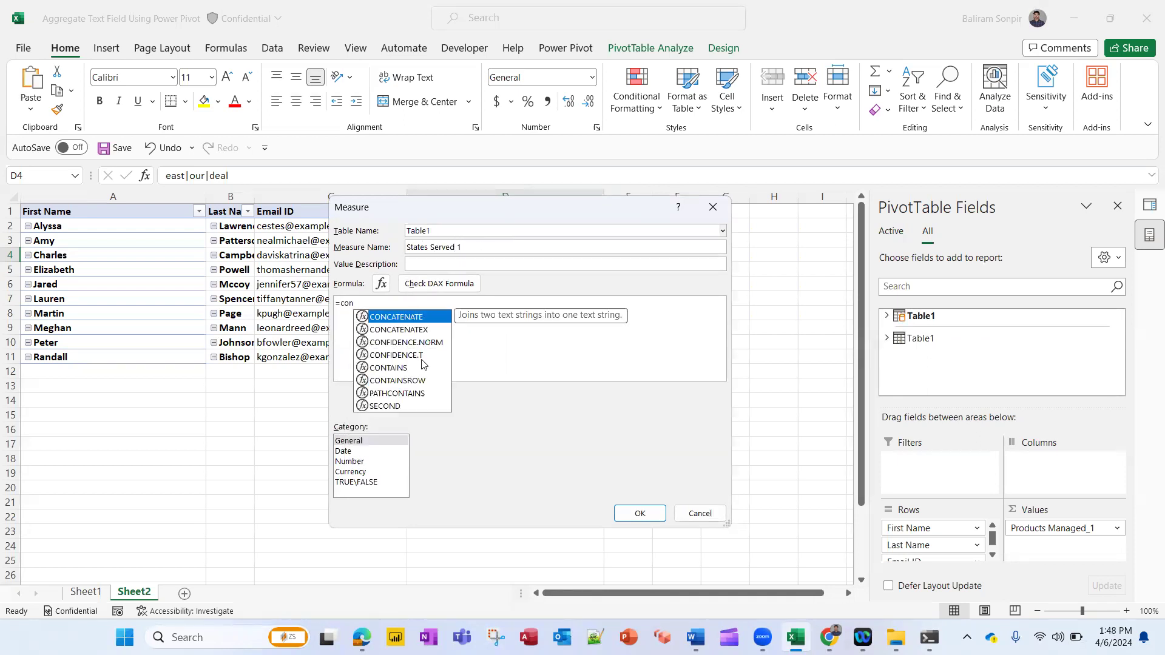
Begin the States Served 1 formula as =CONCATENATEX(VALUES(Table1[States Served])
{"action": "double_click", "coordinate": [422, 330]}
{"action": "type", "text": "val"}
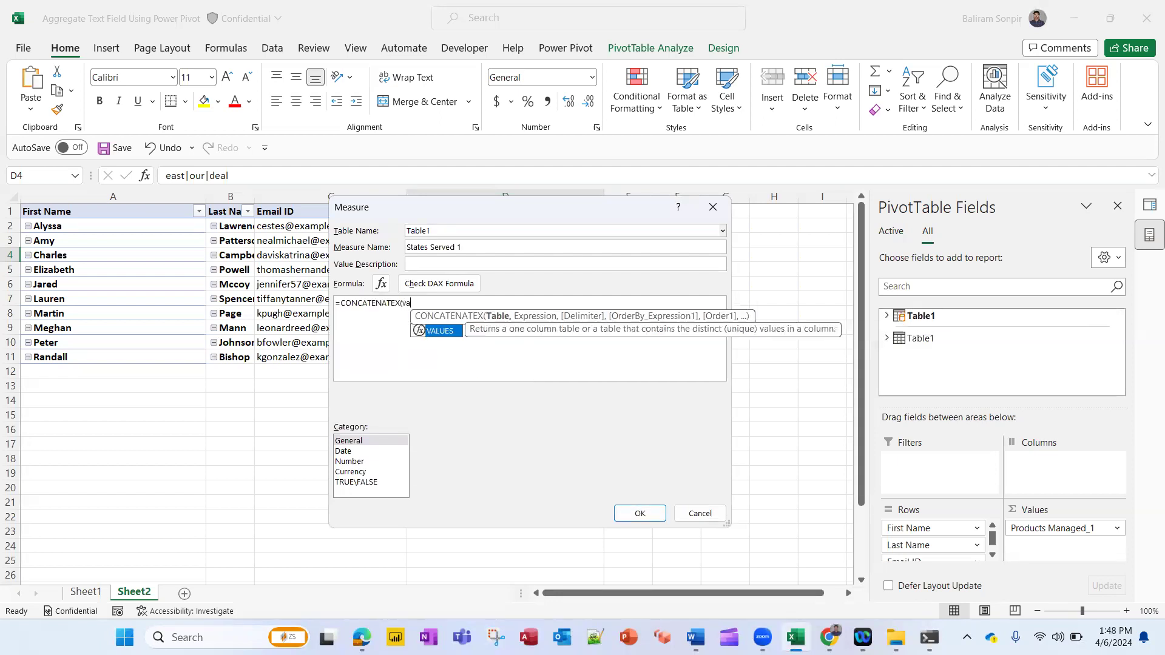
{"action": "double_click", "coordinate": [458, 333]}
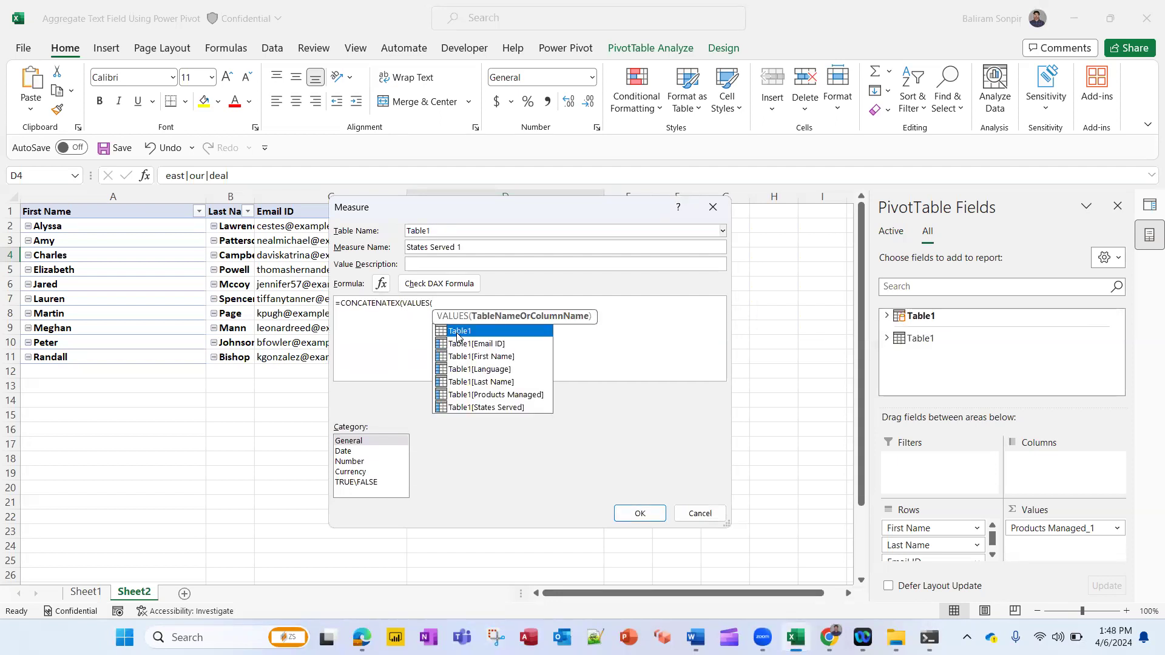
{"action": "double_click", "coordinate": [511, 407]}
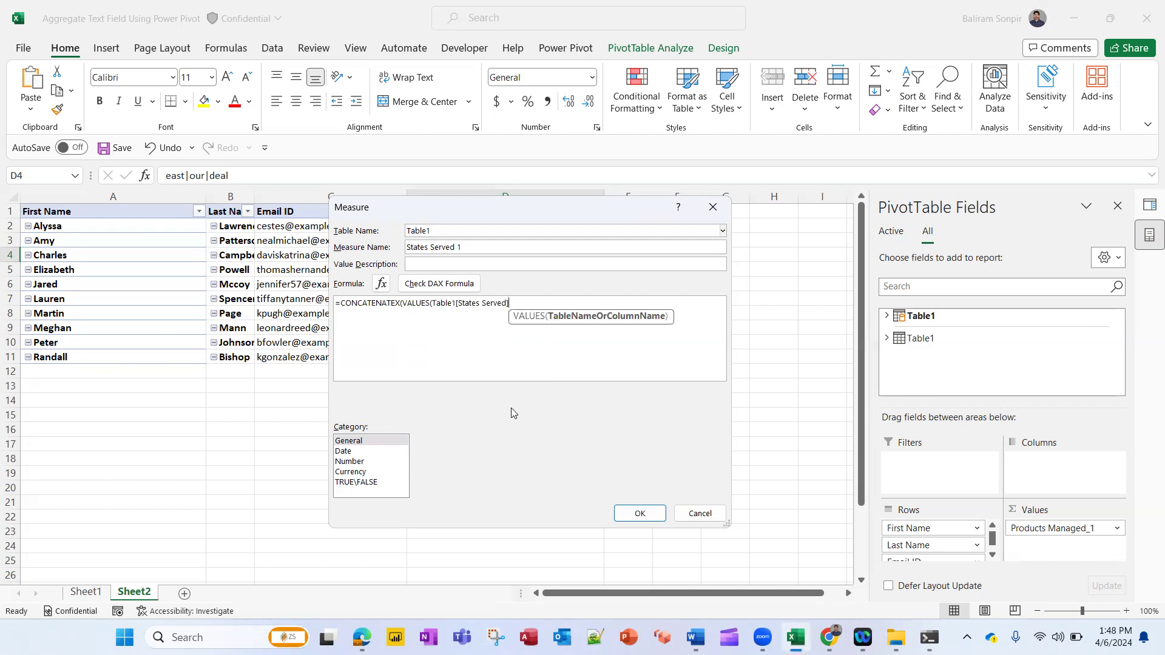
Complete the formula with Table1[States Served] as the expression and "|" as the delimiter, and save the measure
{"action": "type", "text": "),"}
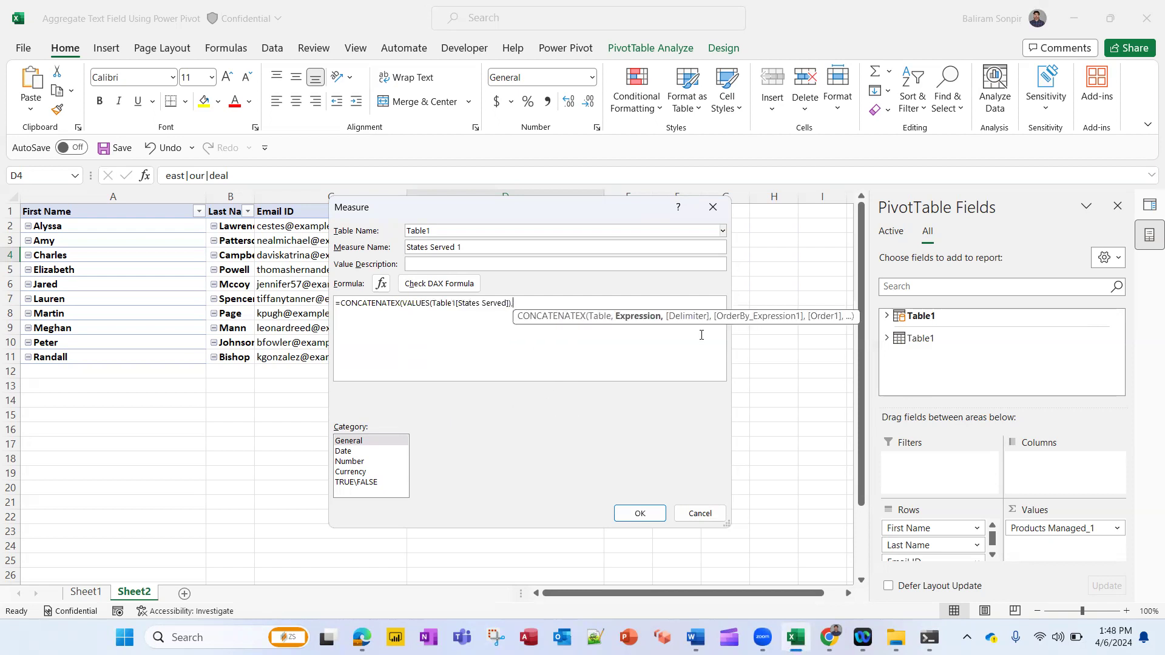
{"action": "type", "text": "tab"}
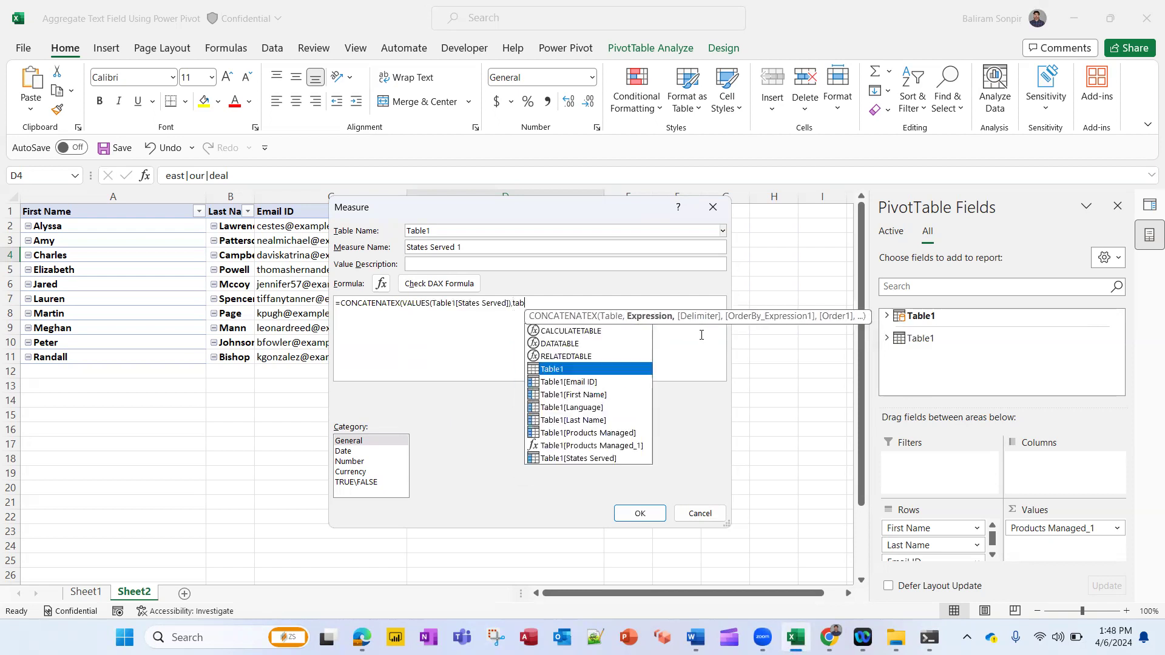
{"action": "key", "text": "Down"}
{"action": "key", "text": "Down"}
{"action": "key", "text": "Down"}
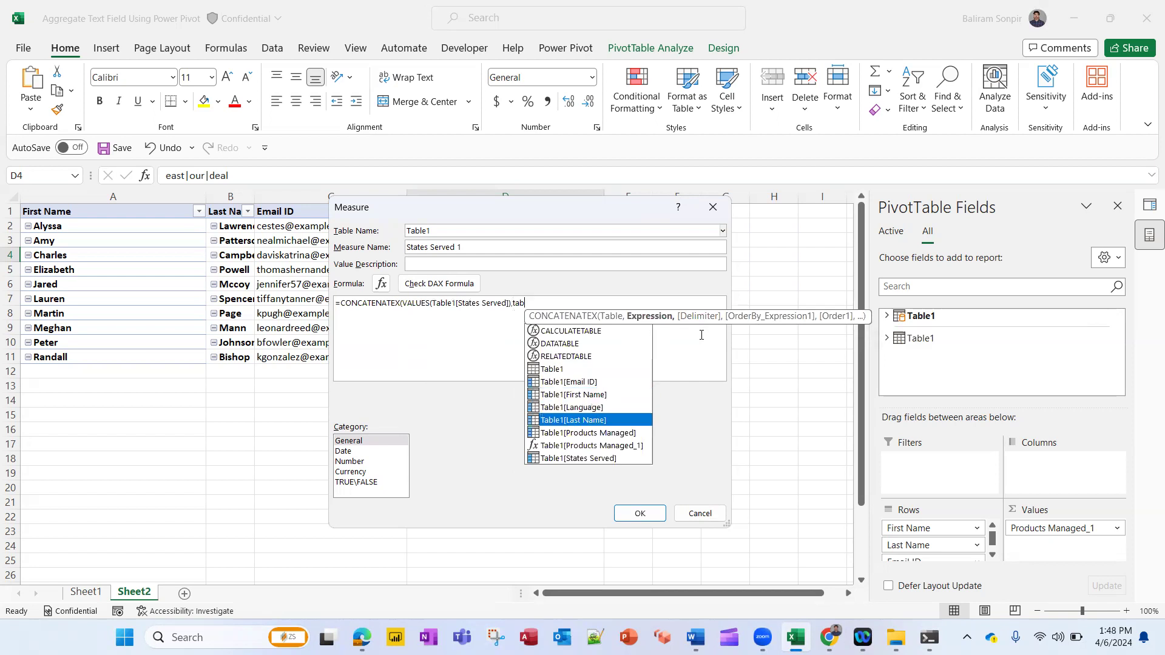
{"action": "key", "text": "Down"}
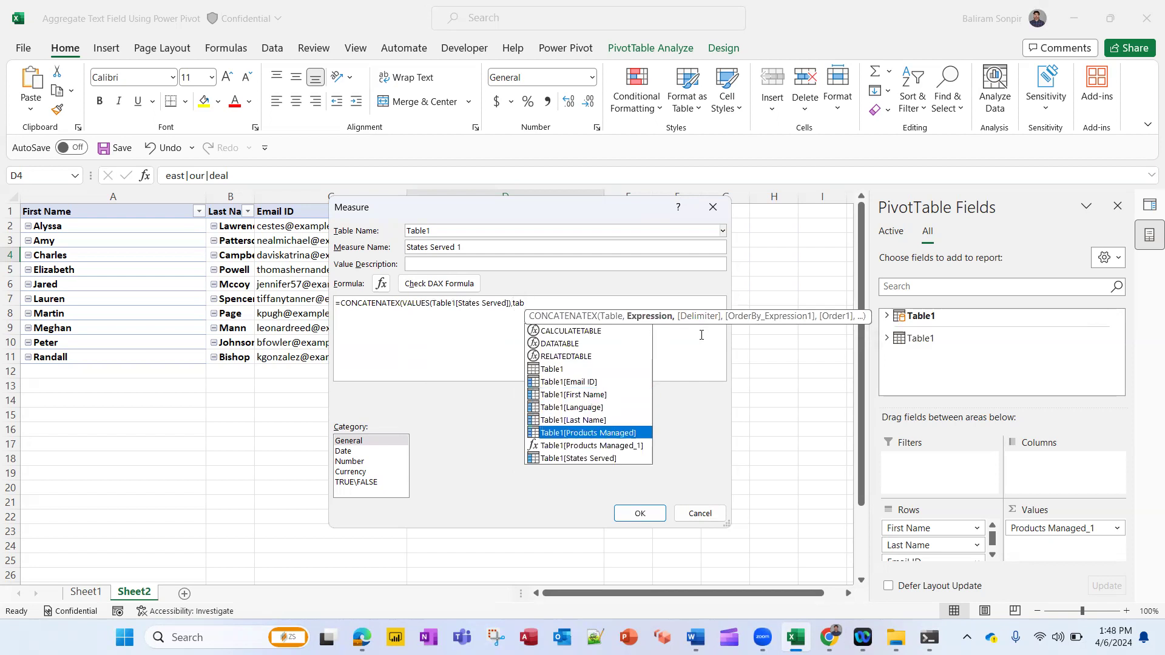
{"action": "double_click", "coordinate": [610, 458]}
{"action": "type", "text": ","}
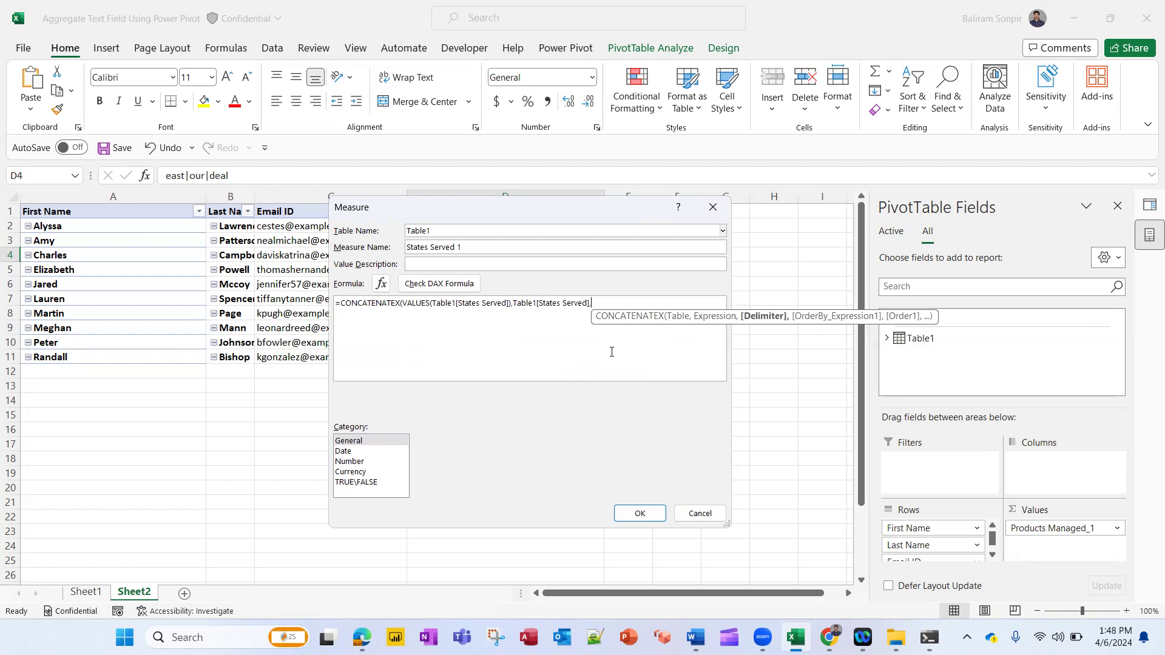
{"action": "type", "text": "\"|\""}
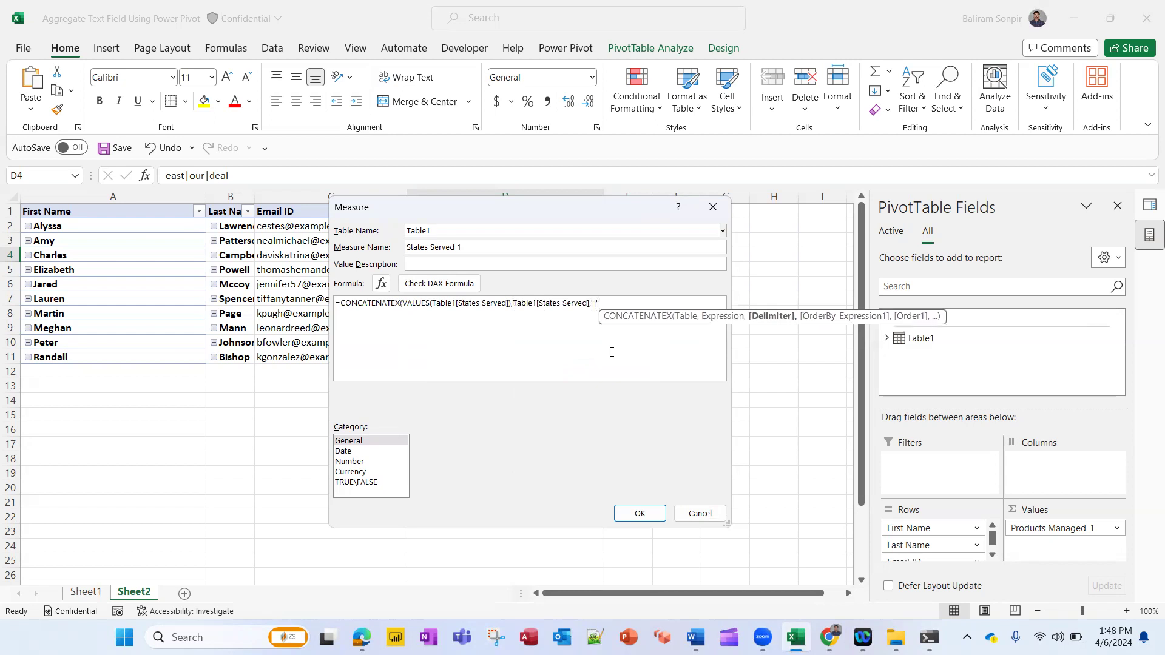
{"action": "type", "text": ")"}
{"action": "left_click", "coordinate": [644, 511]}
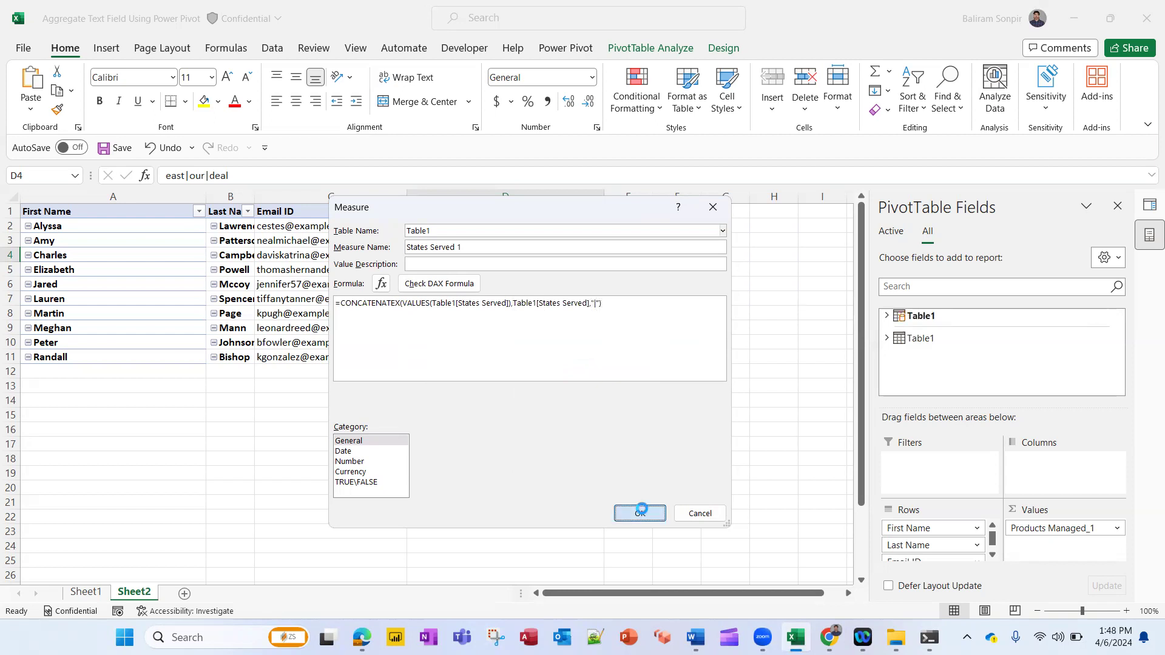
Add the States Served 1 measure from Table1 to the PivotTable values
{"action": "left_click", "coordinate": [886, 316]}
{"action": "scroll", "coordinate": [980, 364], "scroll_direction": "down", "scroll_amount": 5}
{"action": "left_click", "coordinate": [971, 357]}
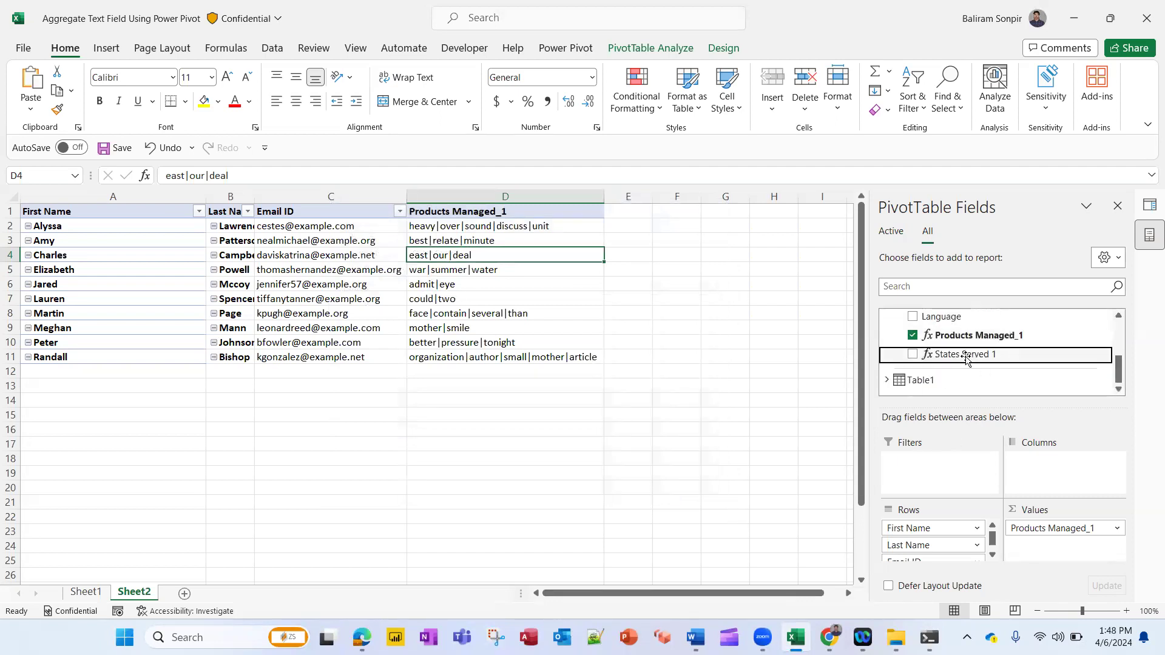
Move through the PivotTable's rows and columns to review the concatenated Products Managed and States Served values
{"action": "left_click", "coordinate": [829, 231]}
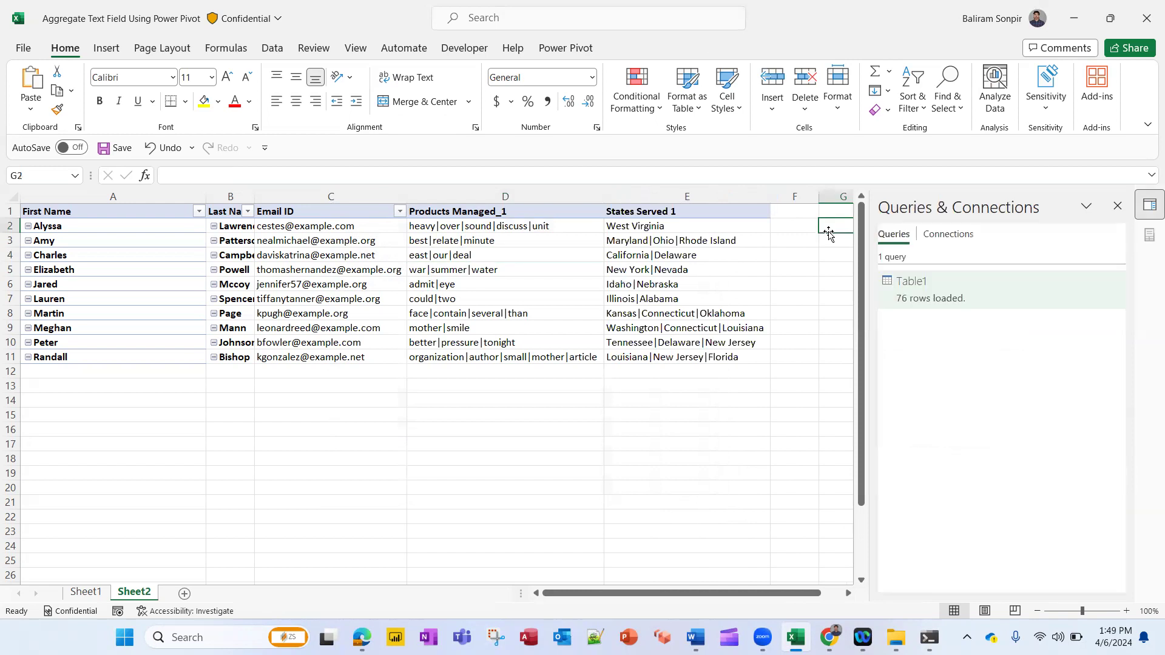
{"action": "key", "text": "Home"}
{"action": "key", "text": "Down"}
{"action": "key", "text": "Down"}
{"action": "key", "text": "Right"}
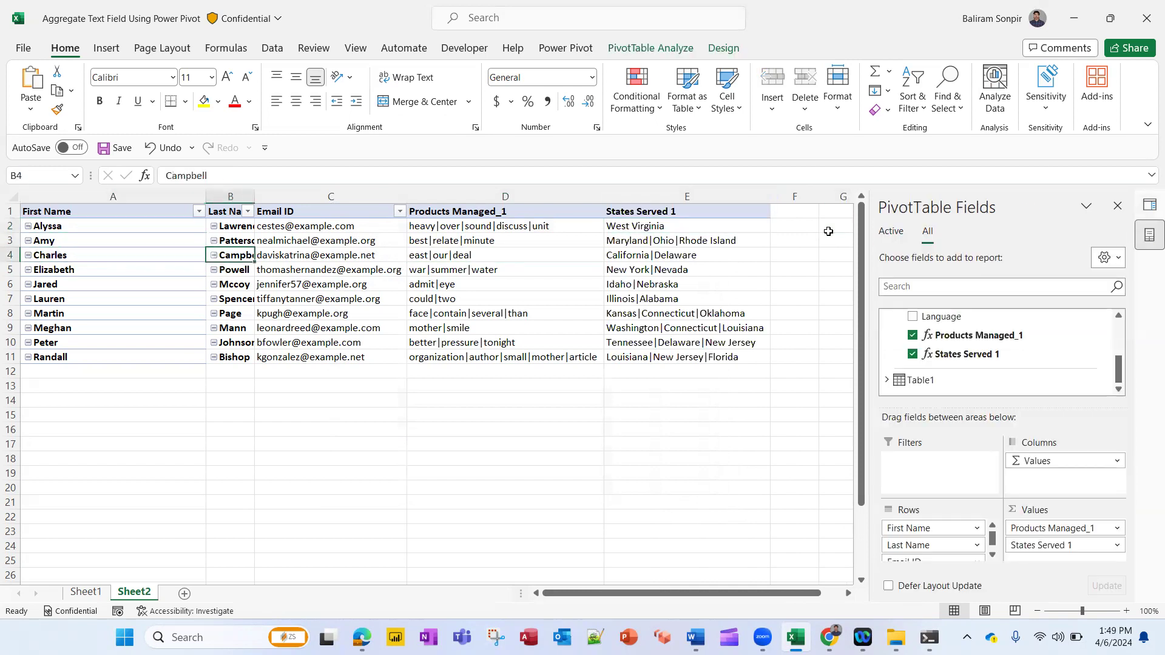
{"action": "key", "text": "Right"}
{"action": "key", "text": "Right"}
{"action": "key", "text": "Right"}
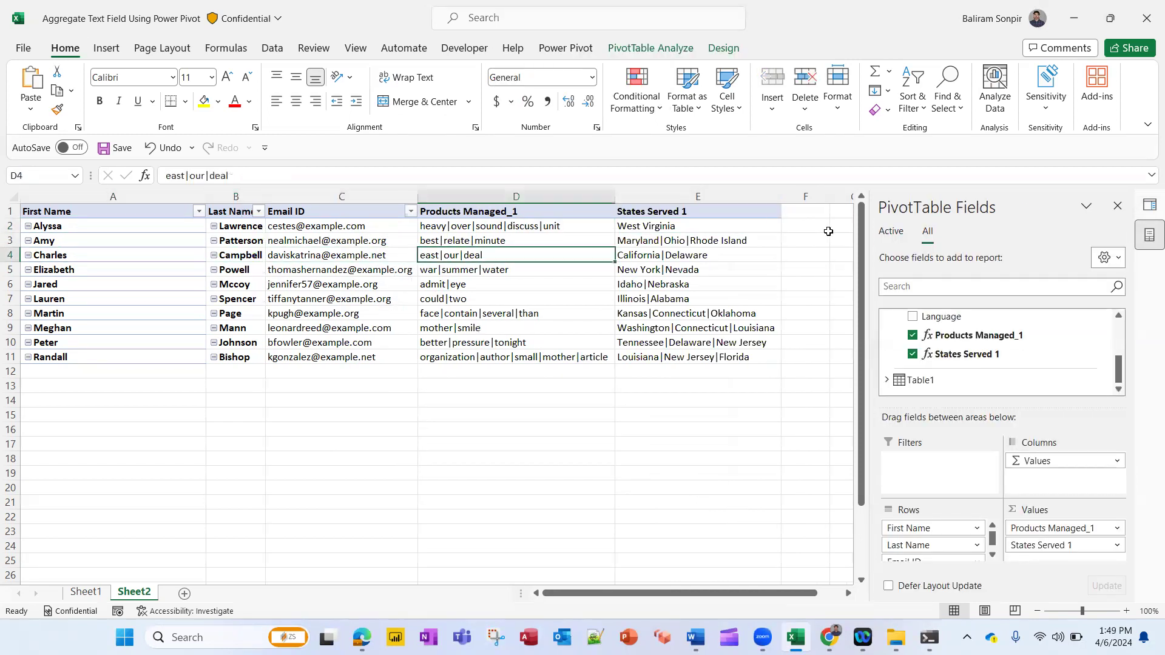
{"action": "key", "text": "Home"}
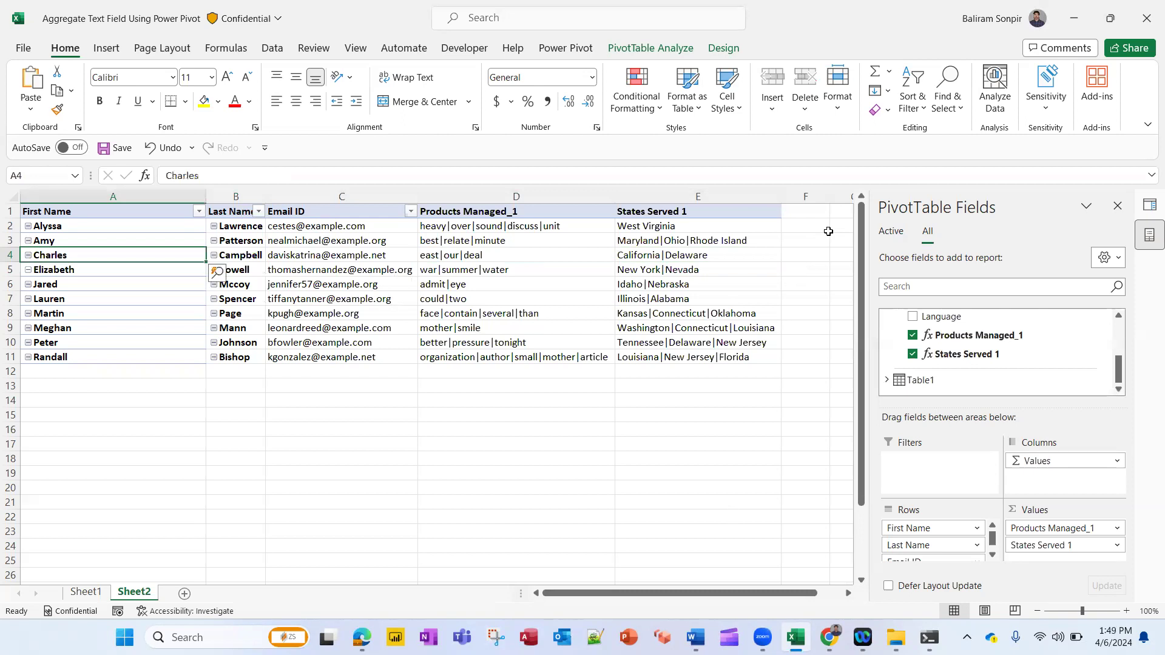